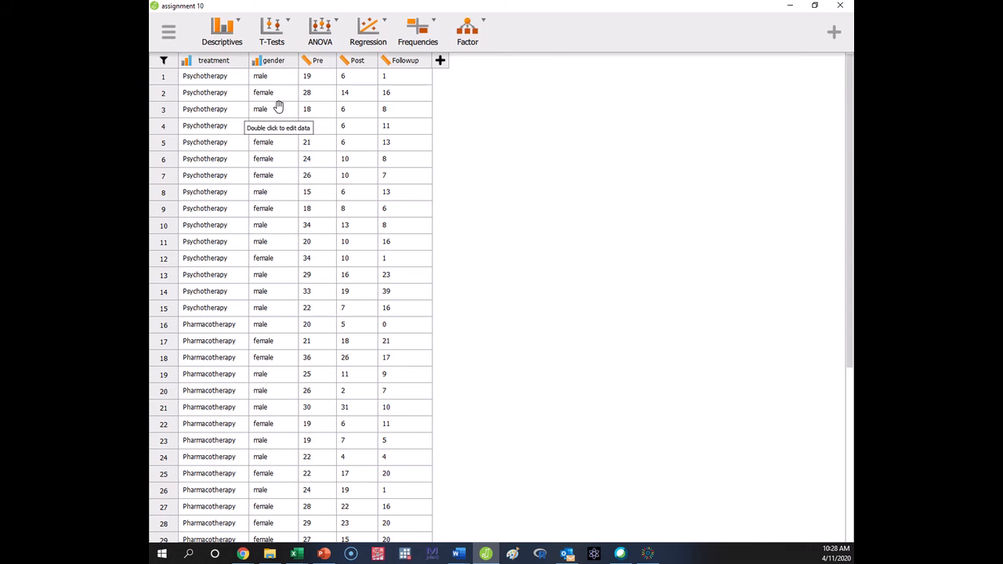
# Step: Run an independent samples t-test with Pre as the variable and gender as the grouping variable
pyautogui.click(274, 39)
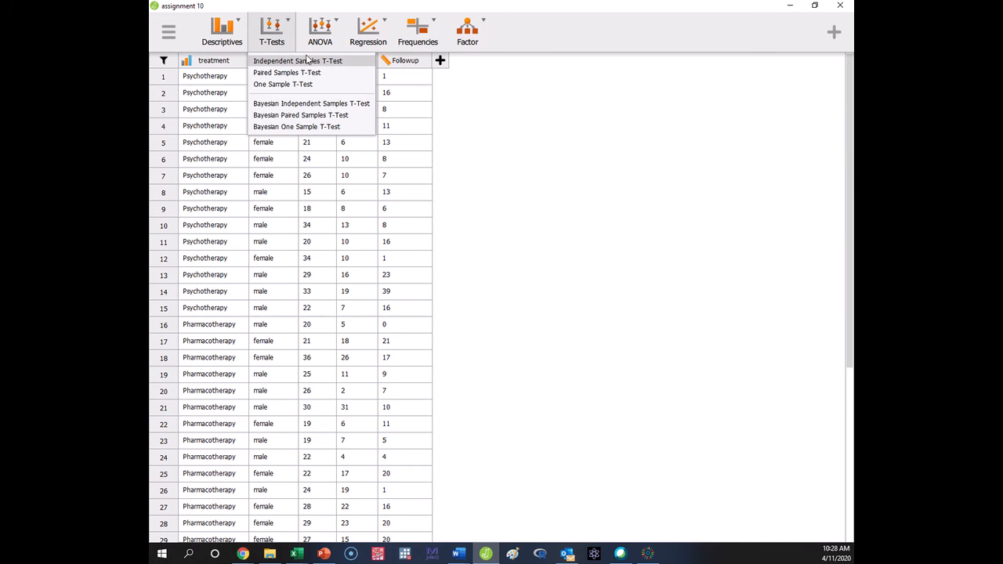
pyautogui.click(314, 65)
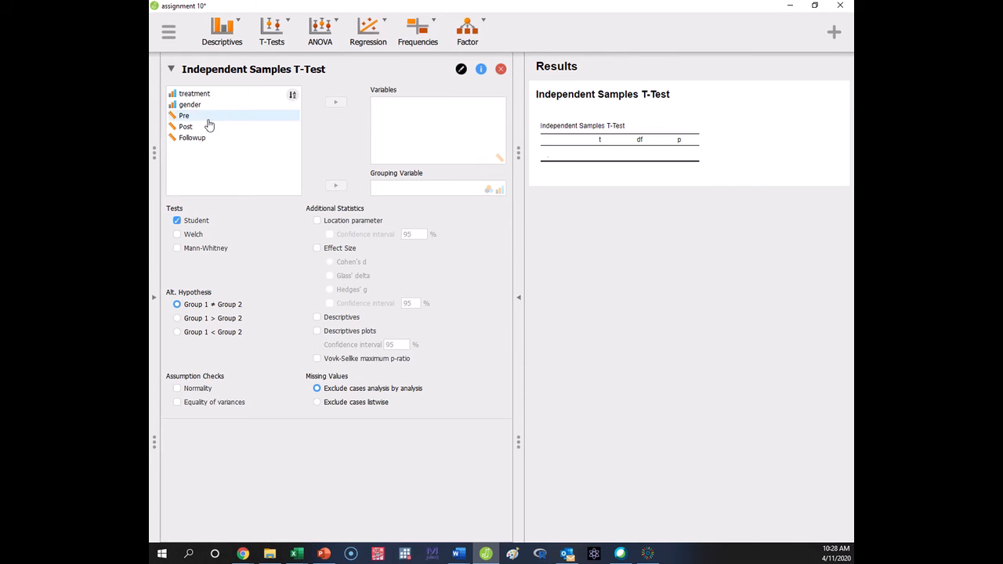
pyautogui.click(210, 104)
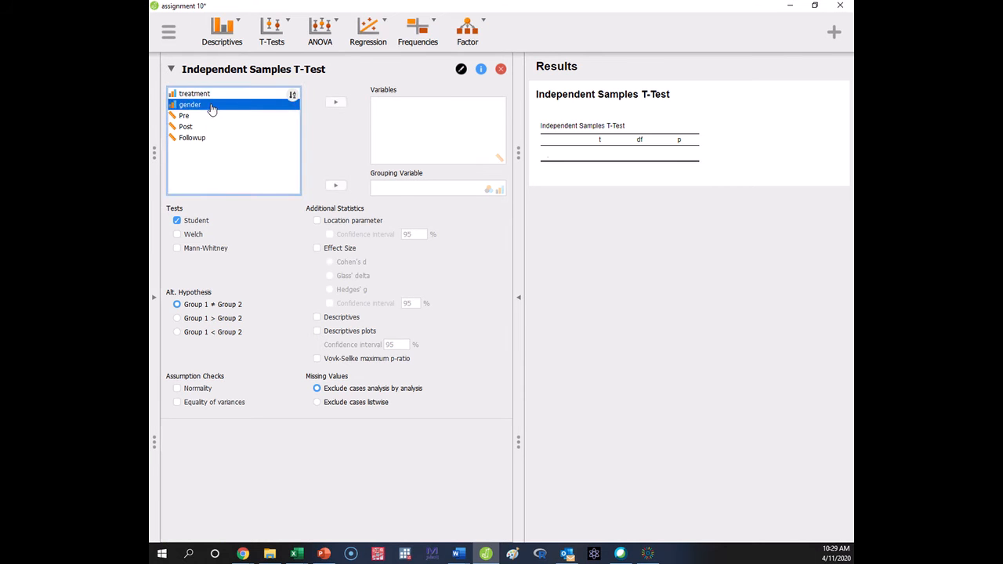
pyautogui.click(343, 189)
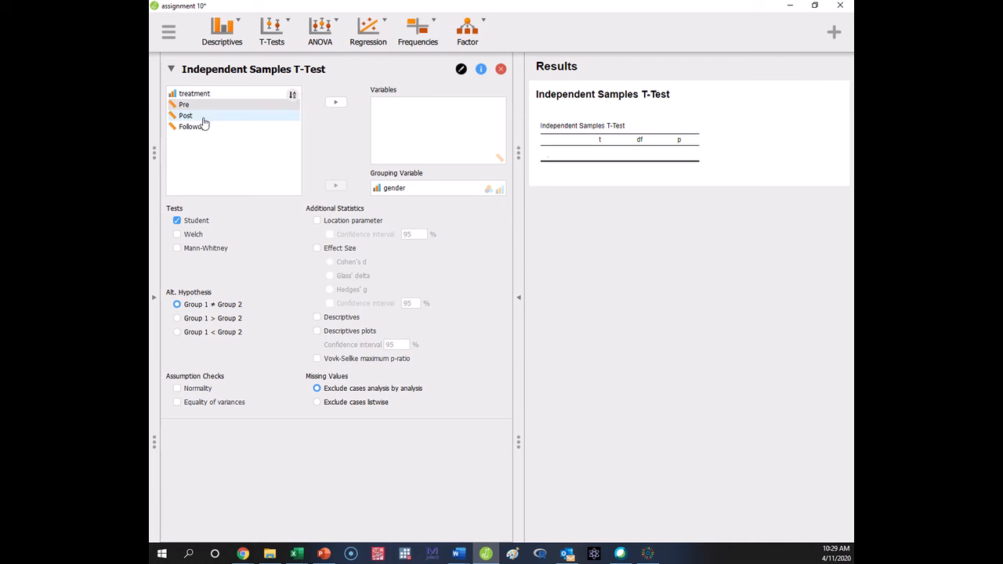
pyautogui.click(204, 107)
pyautogui.click(336, 102)
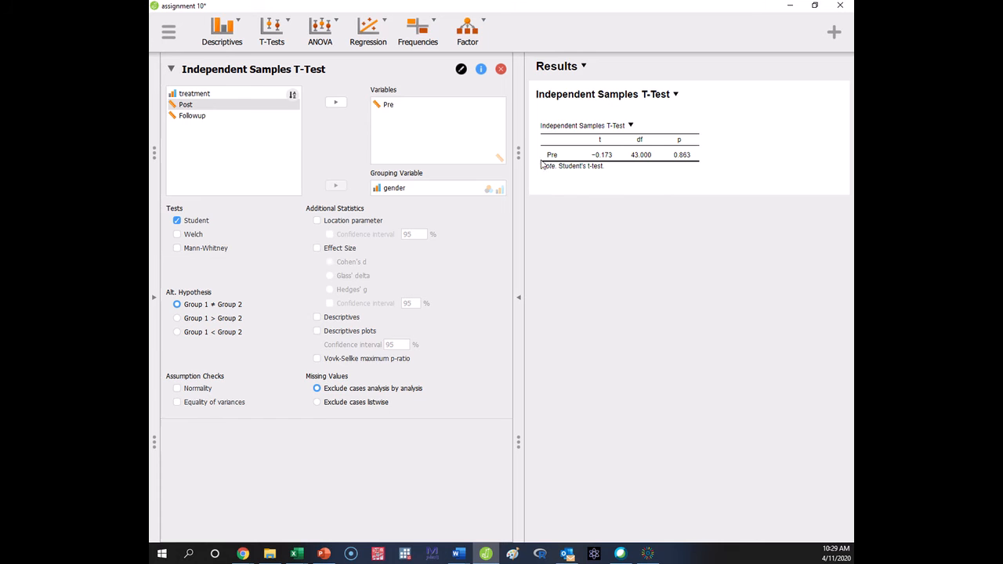
# Step: Add a classical ANOVA with Pre as the dependent variable and gender as the fixed factor
pyautogui.click(332, 33)
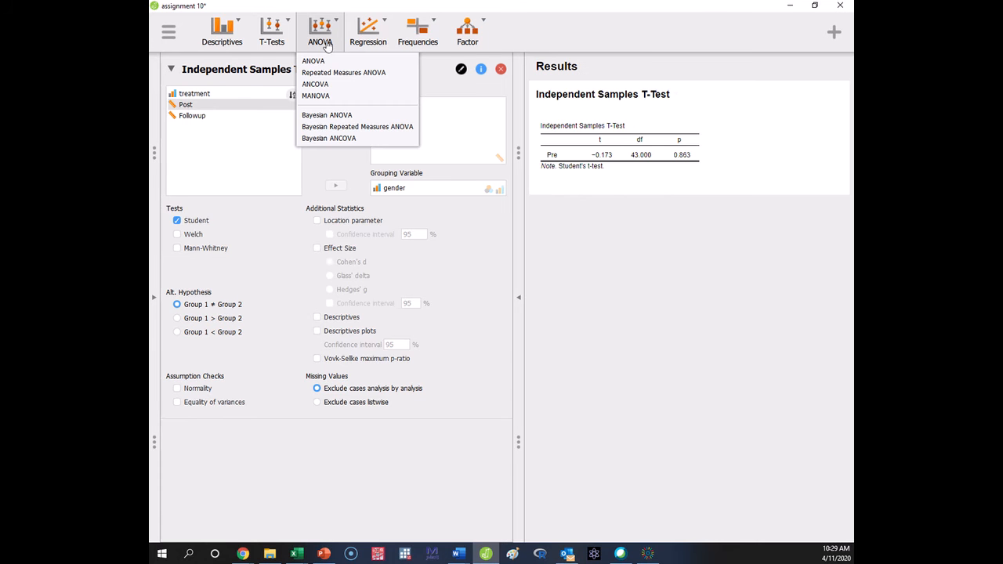
pyautogui.click(318, 60)
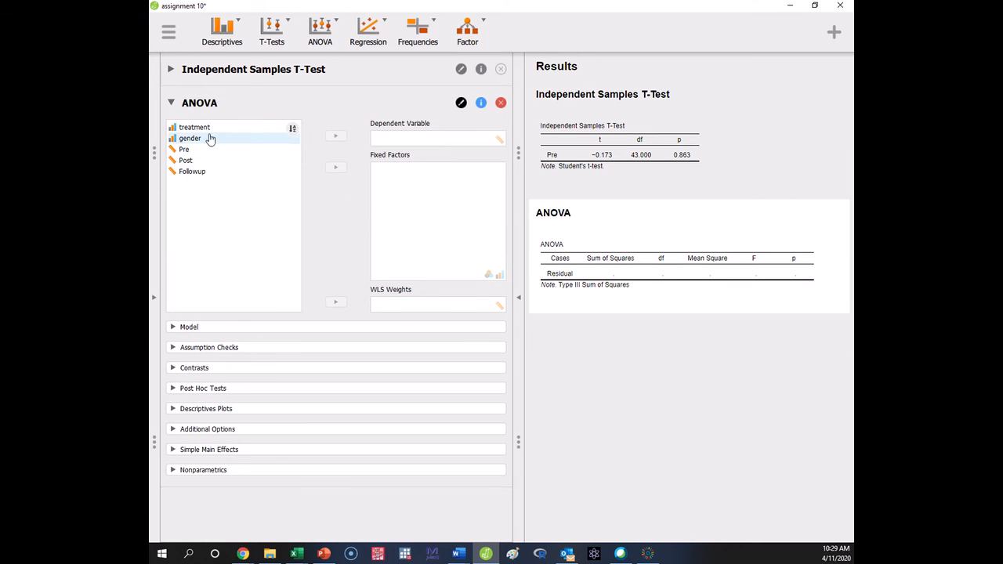
pyautogui.click(208, 139)
pyautogui.click(345, 169)
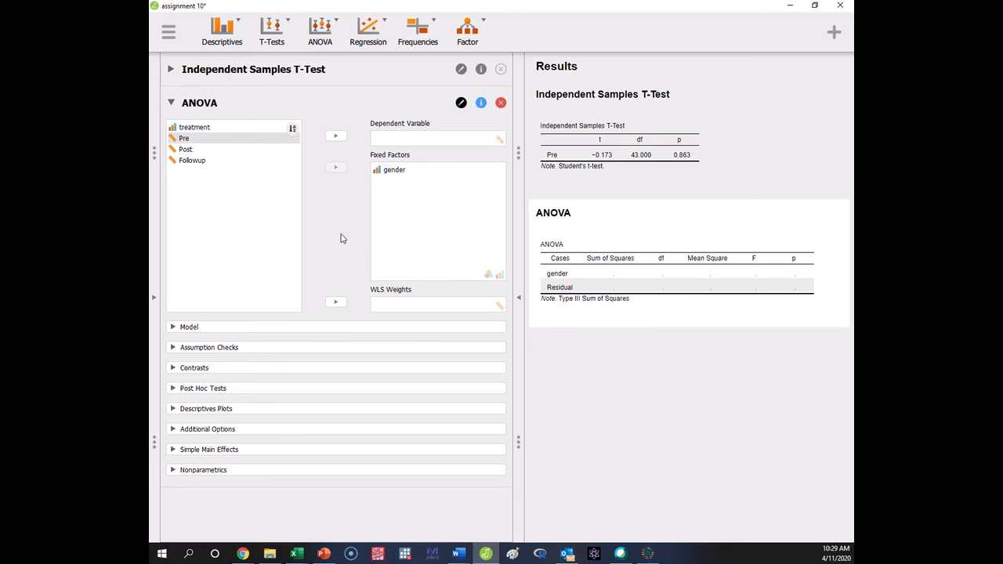
pyautogui.click(185, 138)
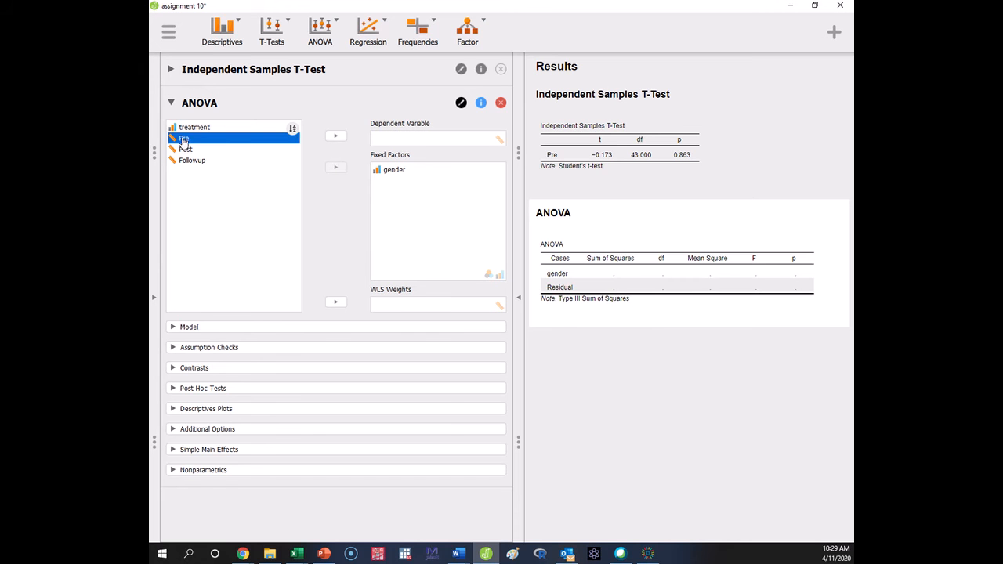
pyautogui.click(335, 137)
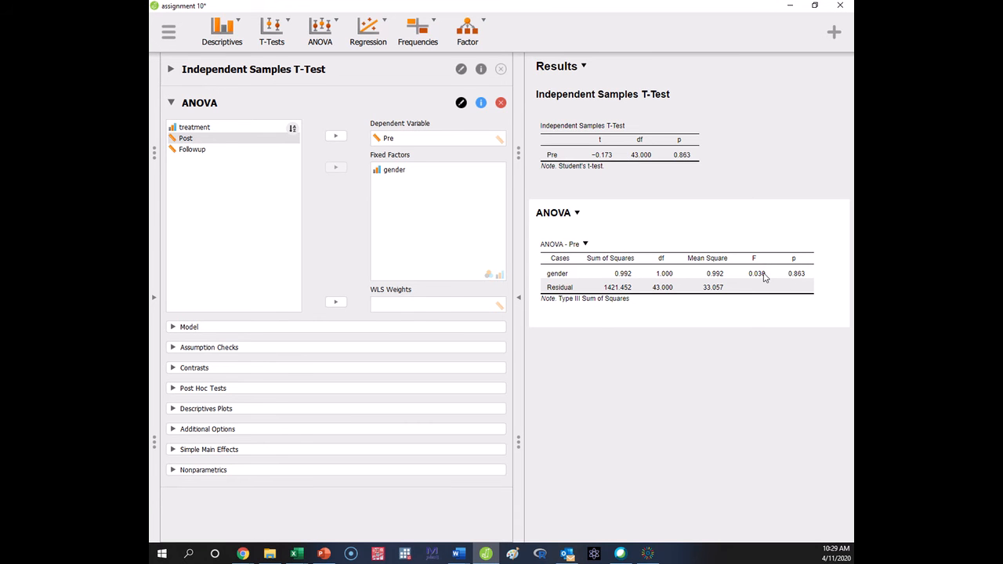
# Step: Switch to Calculator, square the t-test's t value as 0.173 for comparison with the ANOVA's F, and close it
pyautogui.click(188, 553)
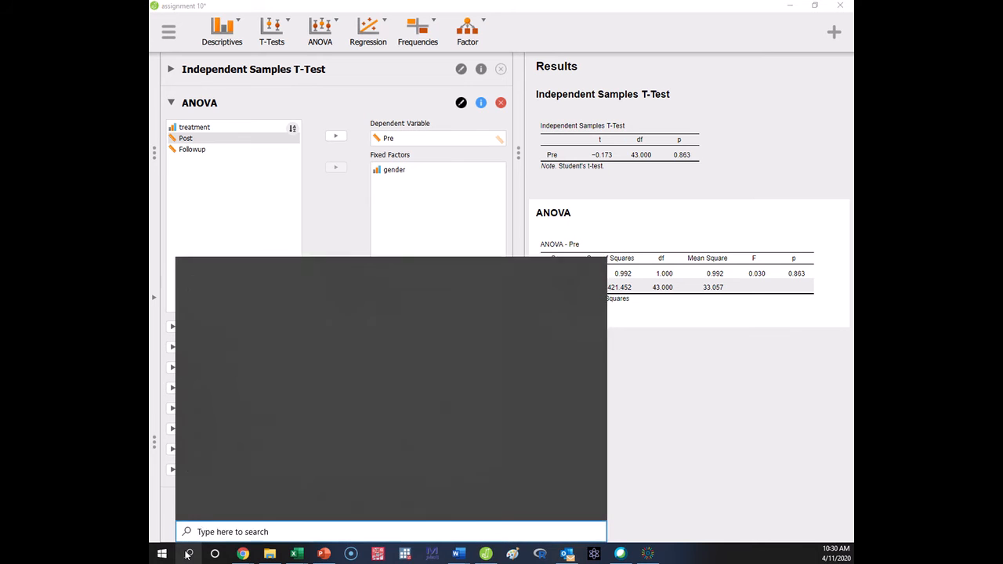
pyautogui.write('calcu')
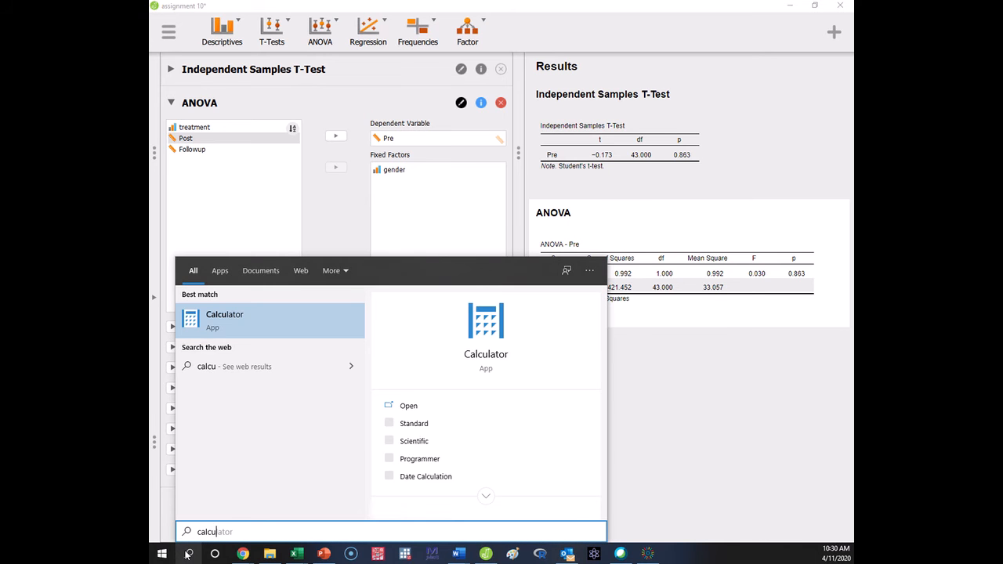
pyautogui.press('Return')
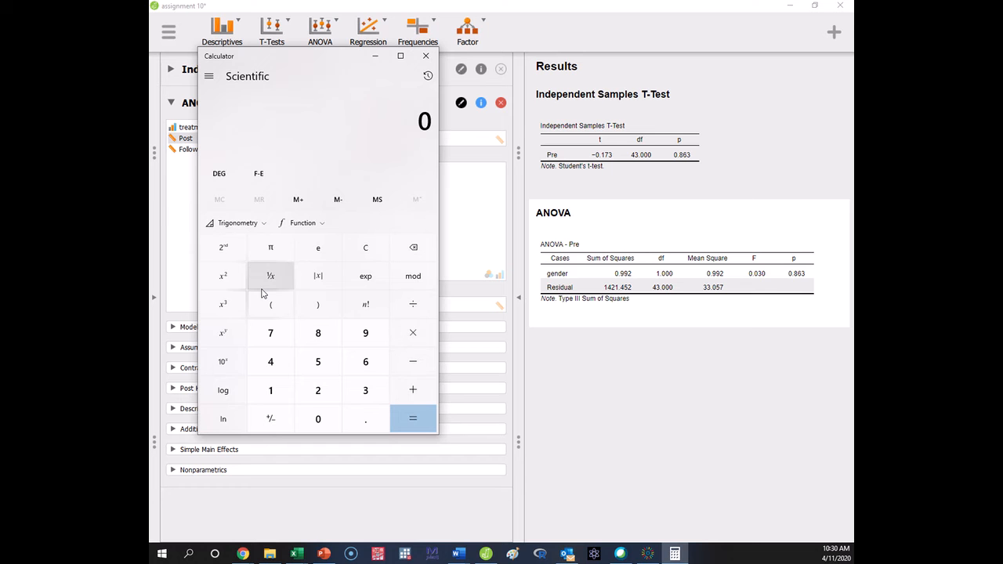
pyautogui.write('.173')
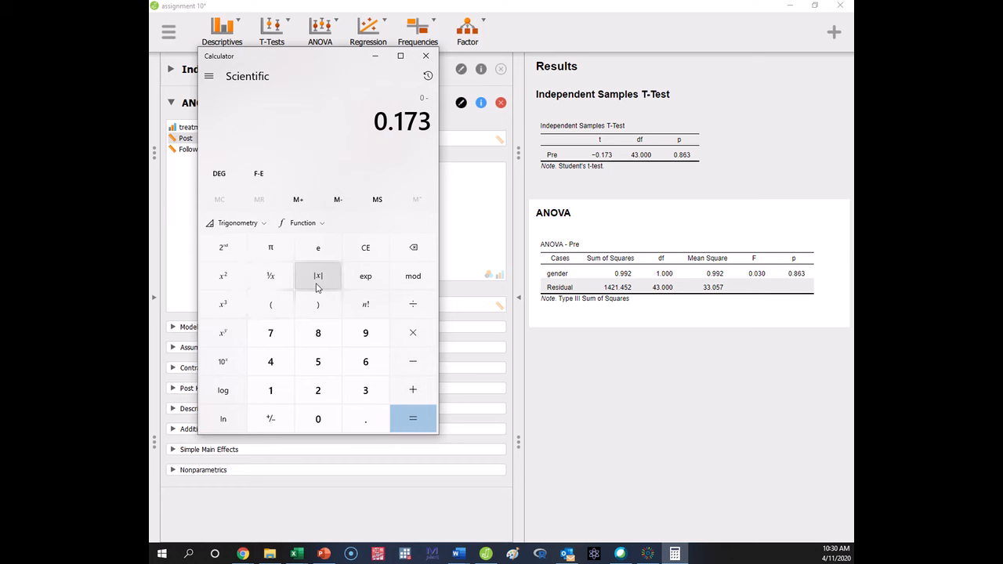
pyautogui.click(223, 277)
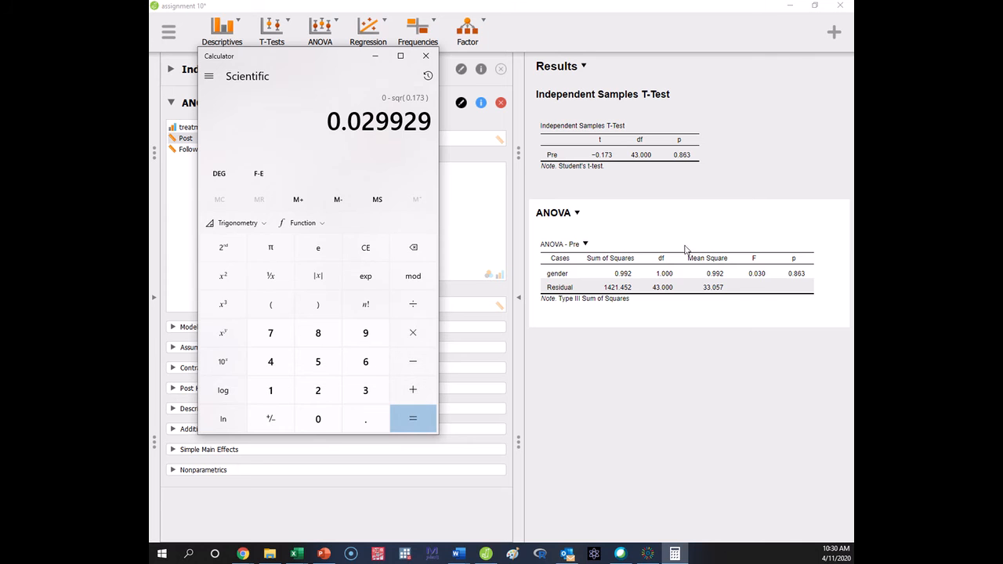
pyautogui.click(425, 56)
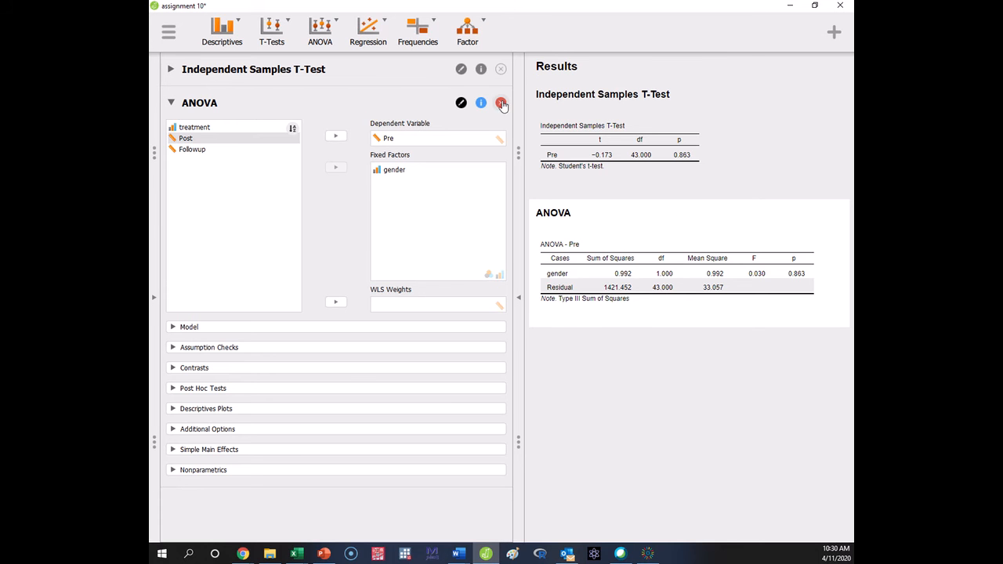
# Step: Remove both the independent samples t-test and the gender ANOVA from the analyses
pyautogui.click(498, 75)
pyautogui.click(501, 71)
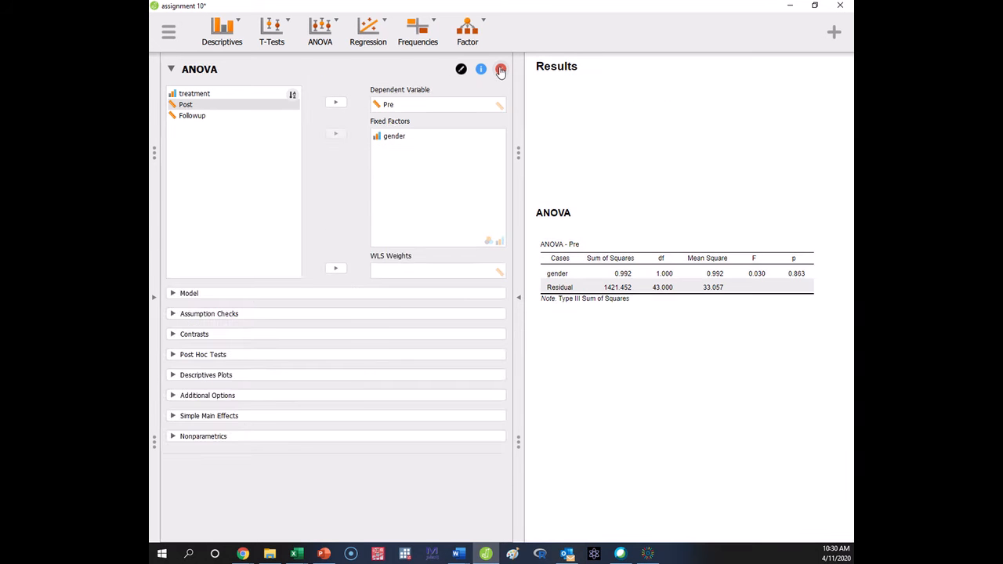
pyautogui.click(501, 70)
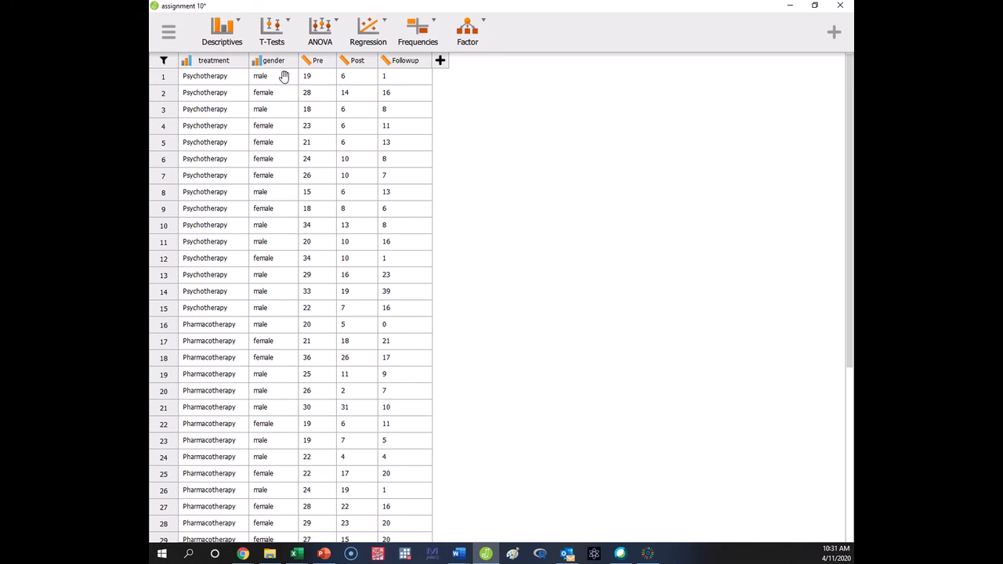
# Step: Run a new classical ANOVA with Pre as the dependent variable and treatment as the fixed factor
pyautogui.click(320, 37)
pyautogui.click(332, 61)
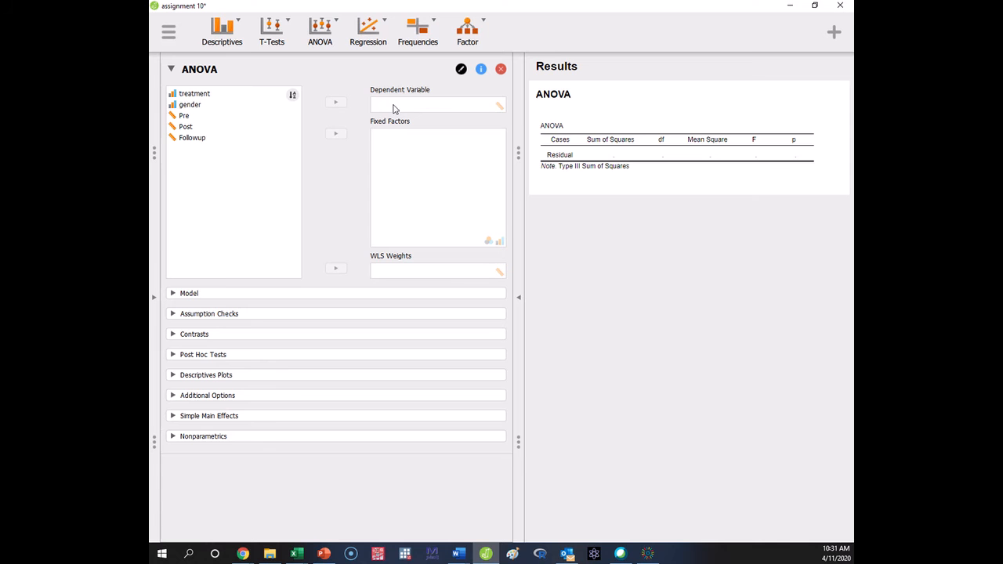
pyautogui.click(224, 119)
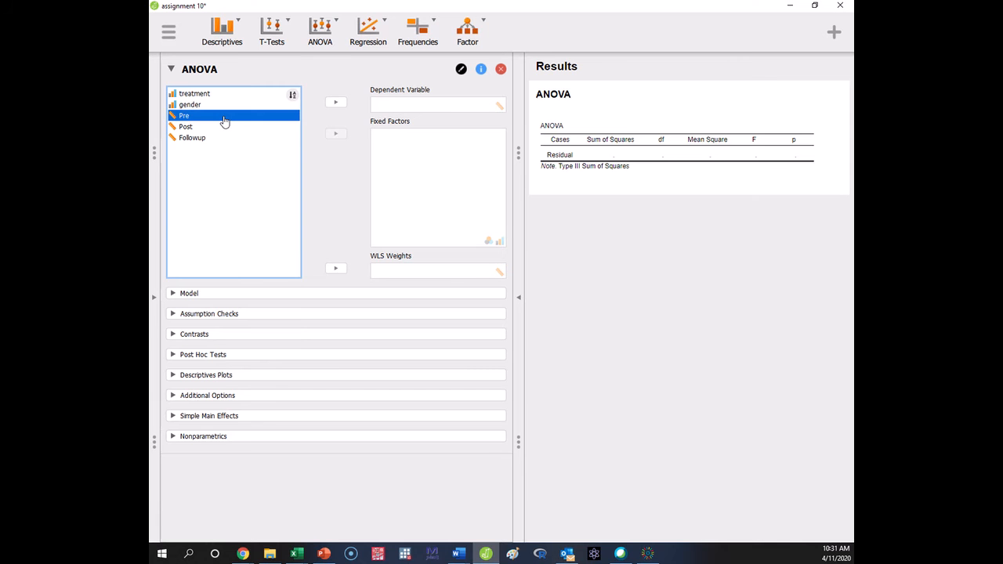
pyautogui.click(335, 104)
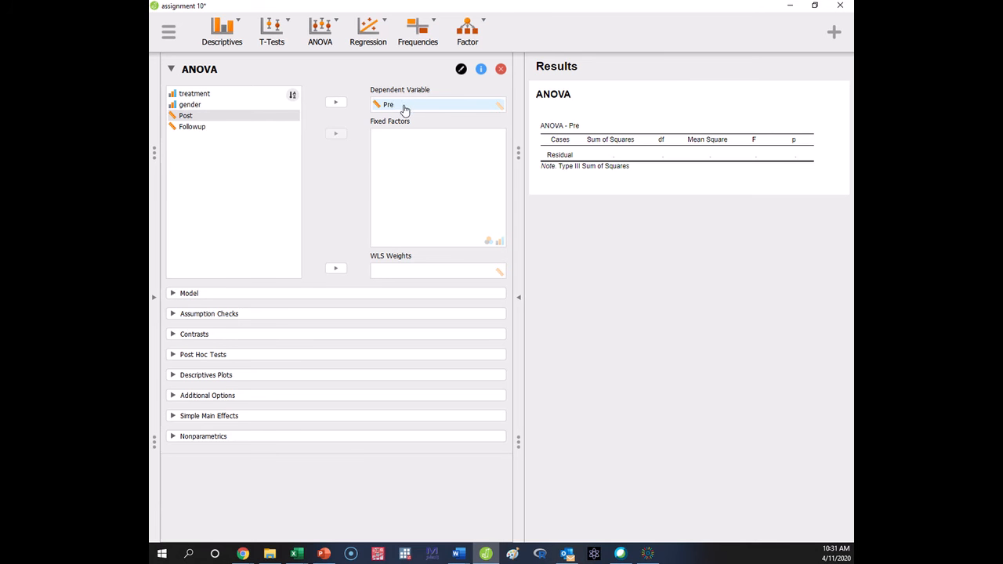
pyautogui.click(246, 97)
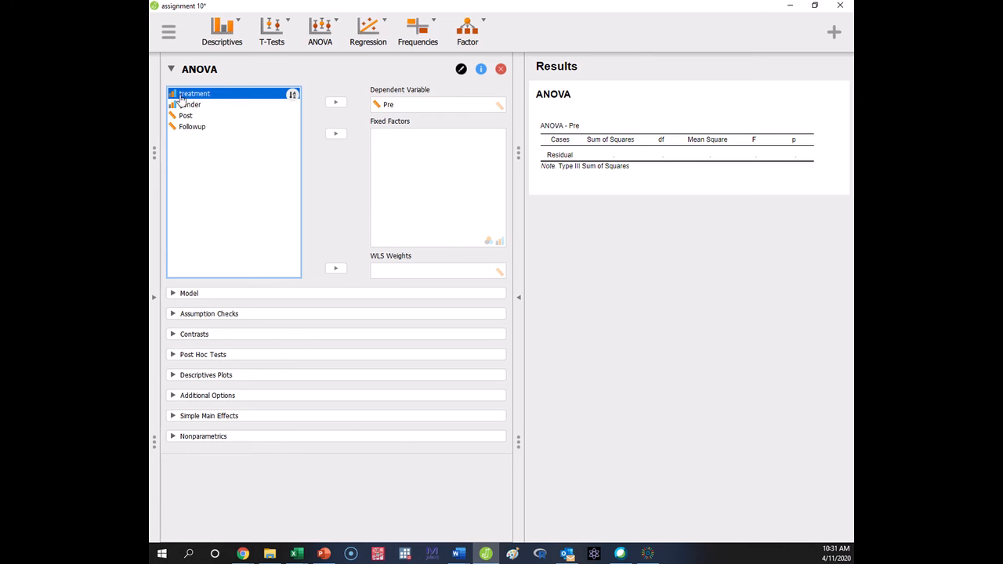
pyautogui.click(336, 133)
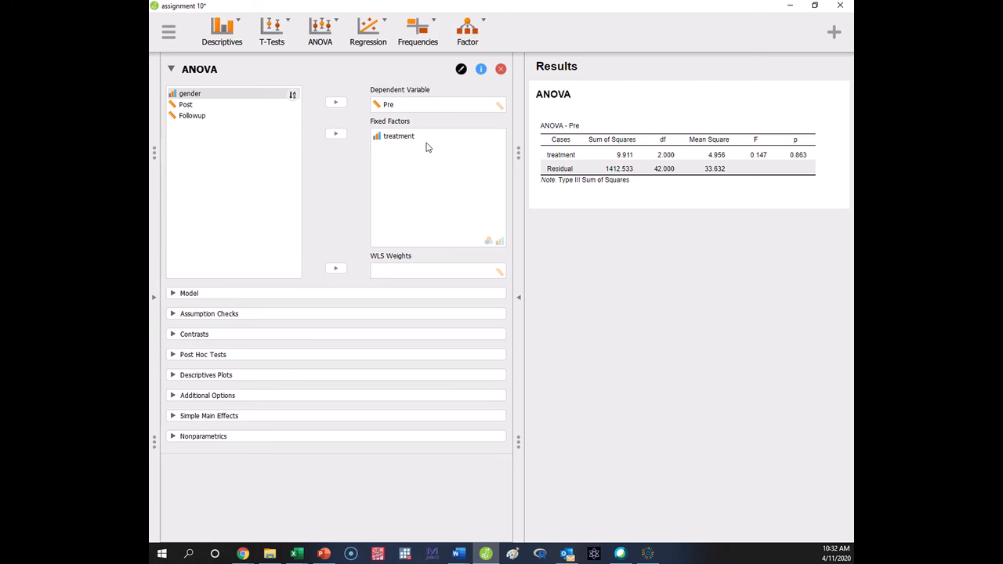
# Step: Replace the treatment ANOVA's dependent variable Pre with Followup
pyautogui.click(436, 107)
pyautogui.click(431, 105)
pyautogui.click(335, 102)
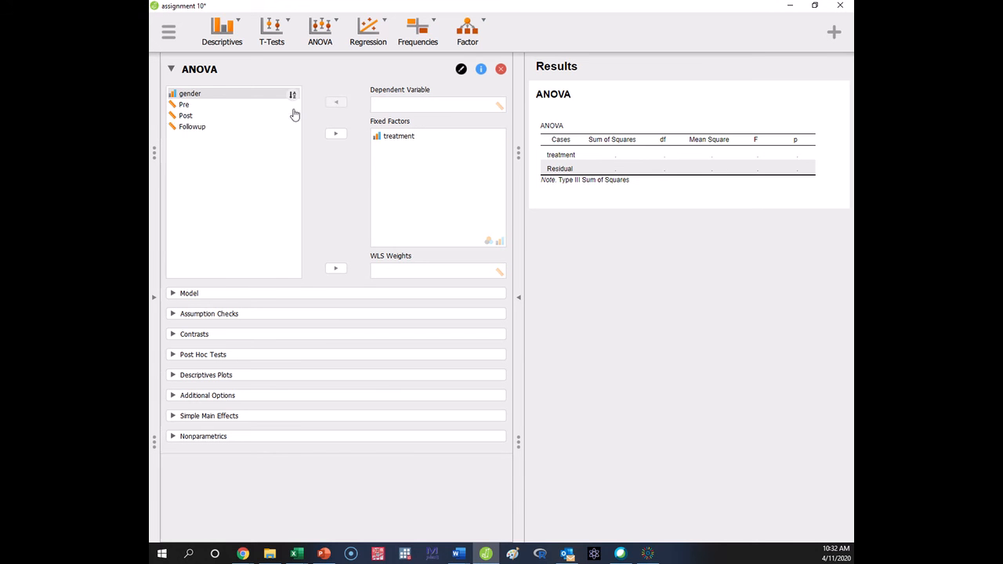
pyautogui.click(226, 126)
pyautogui.click(335, 103)
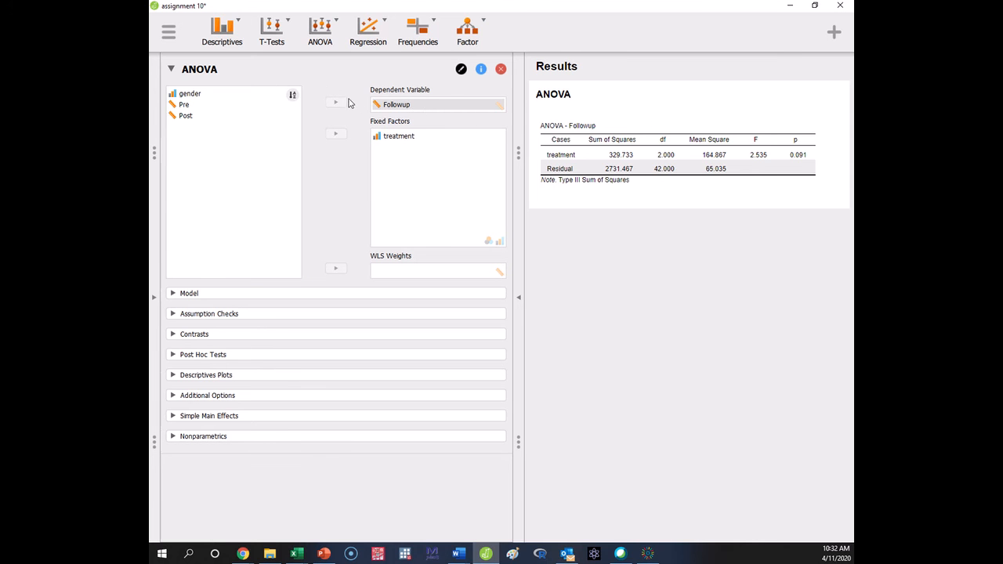
# Step: Replace the treatment ANOVA's dependent variable Followup with Post
pyautogui.click(392, 106)
pyautogui.click(336, 102)
pyautogui.click(235, 115)
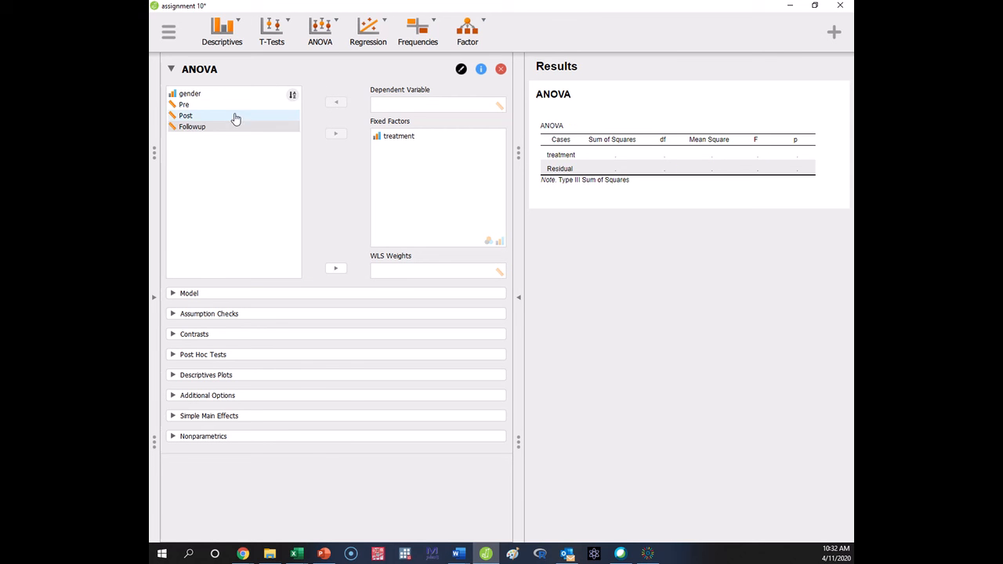
pyautogui.click(336, 103)
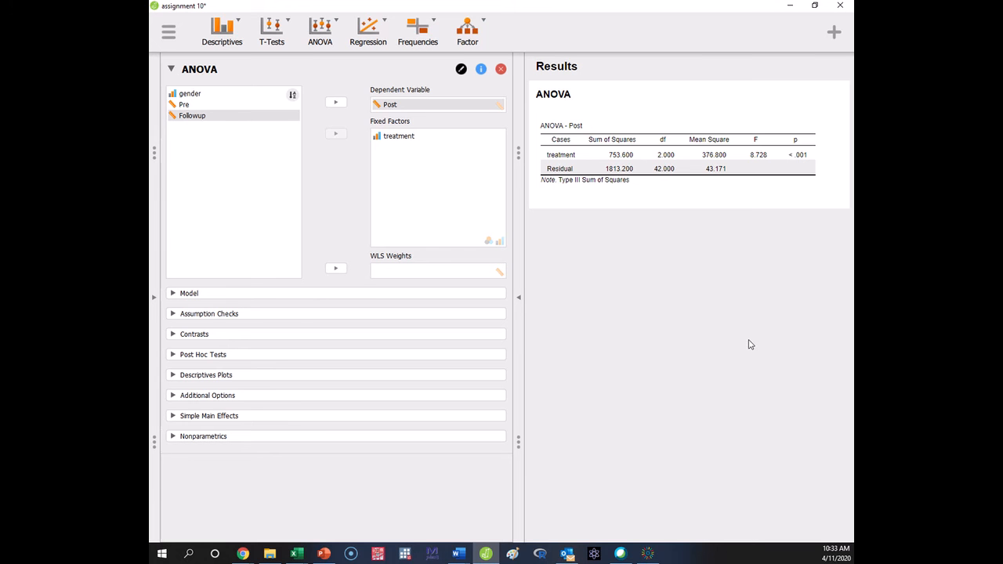
# Step: Enable homogeneity tests and homogeneity corrections for the Post ANOVA, keeping Brown-Forsythe and Welch but excluding None
pyautogui.click(407, 143)
pyautogui.click(217, 316)
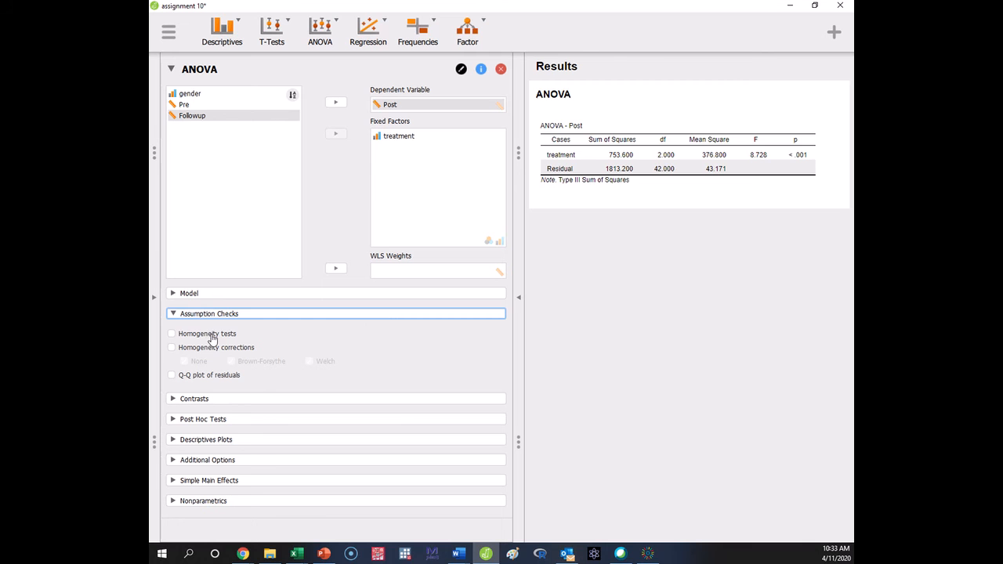
pyautogui.click(215, 337)
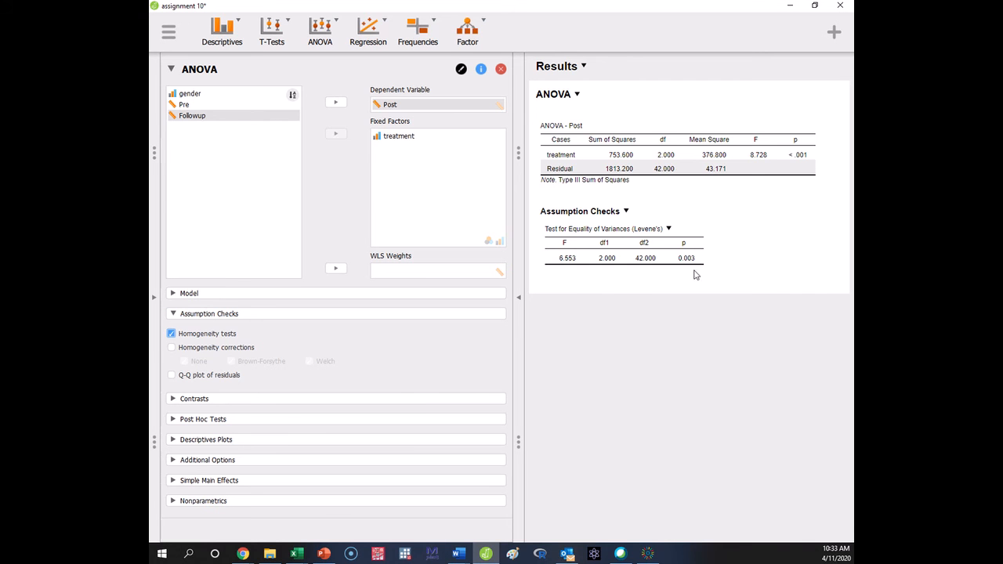
pyautogui.click(172, 347)
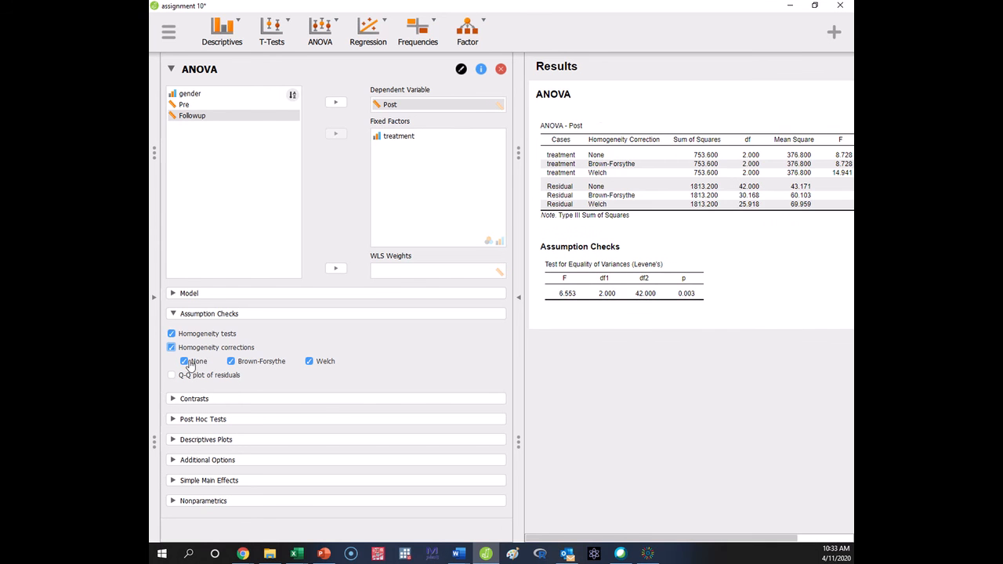
pyautogui.click(185, 363)
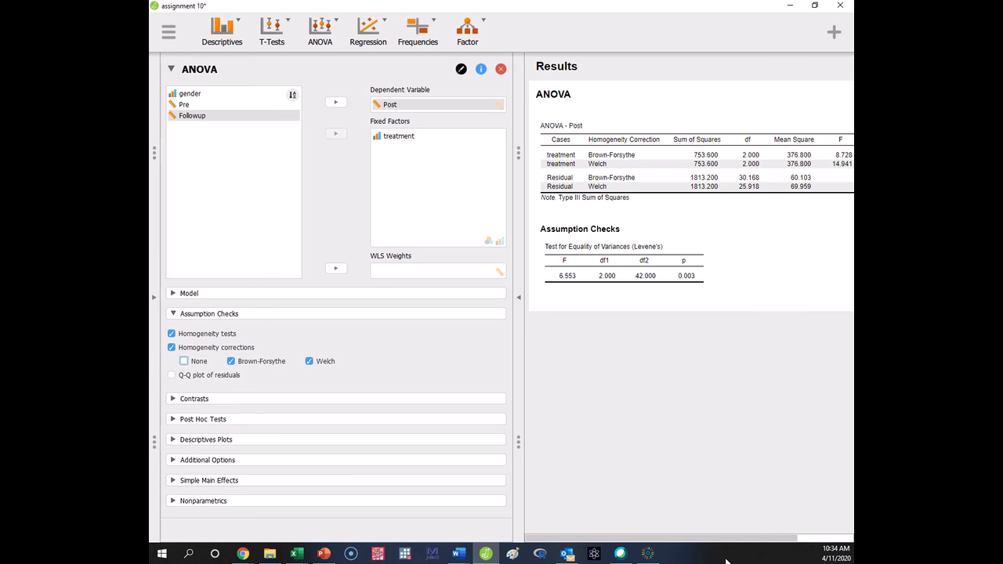
# Step: Check the p-values of the corrected ANOVA, and turn off the homogeneity corrections and homogeneity tests
pyautogui.moveTo(738, 538); pyautogui.dragTo(799, 537)
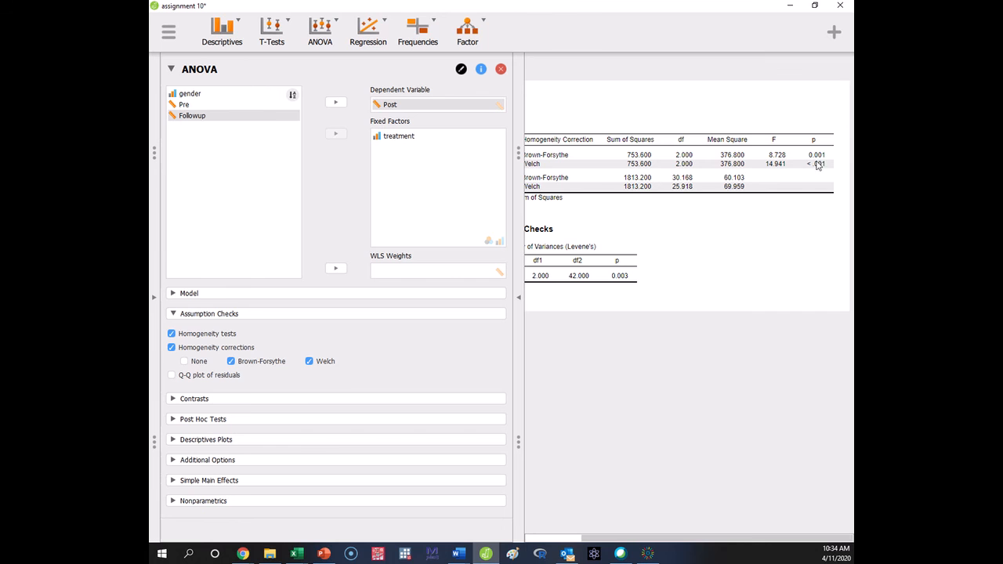
pyautogui.moveTo(791, 538); pyautogui.dragTo(729, 539)
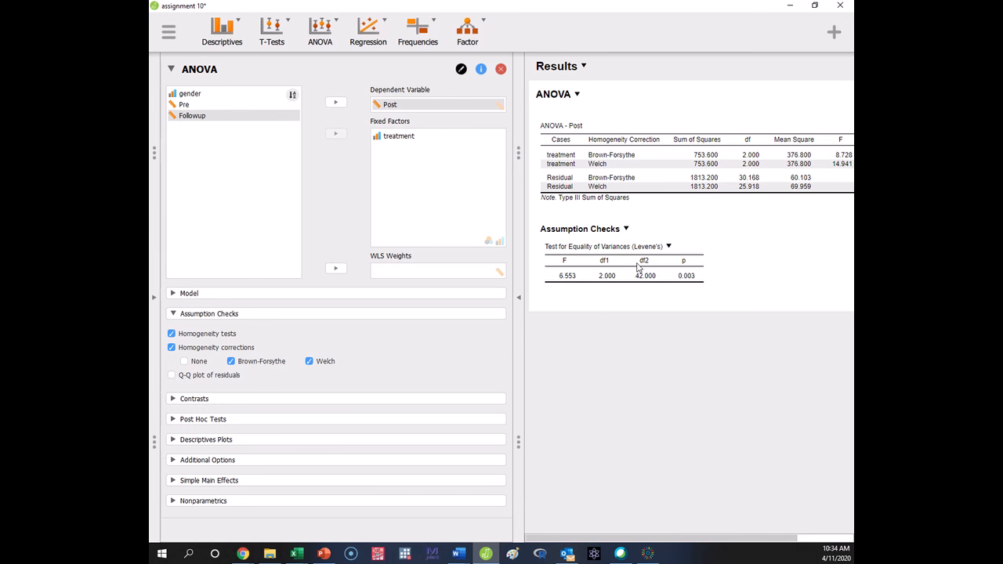
pyautogui.click(172, 347)
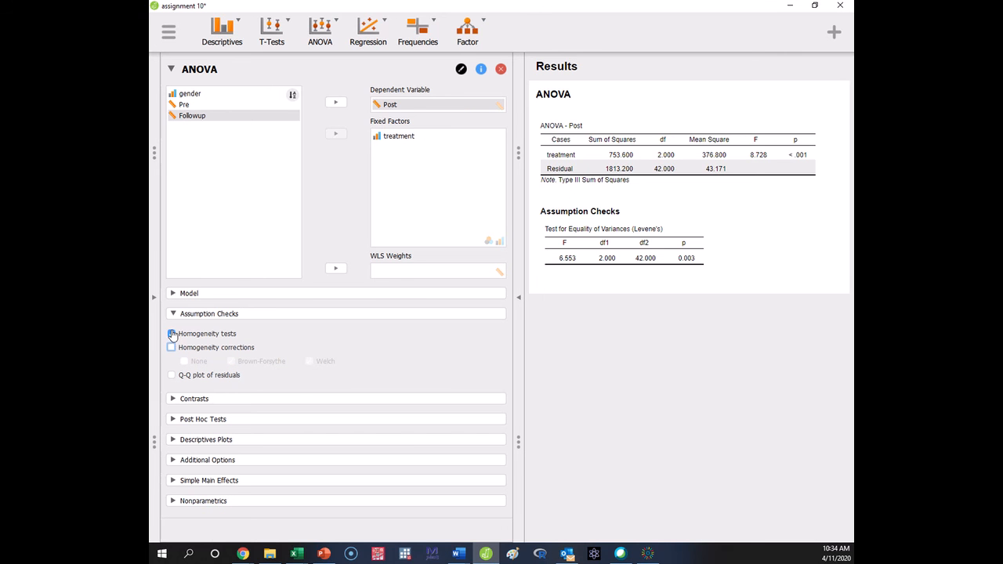
pyautogui.click(171, 334)
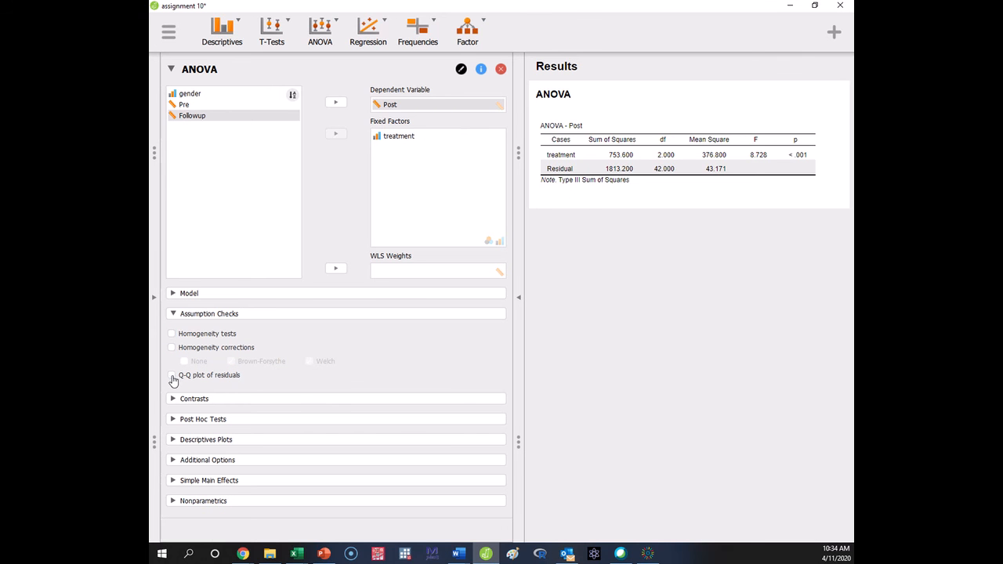
# Step: Show the Q-Q plot of residuals for the Post ANOVA, inspect it, and turn it off again
pyautogui.click(172, 375)
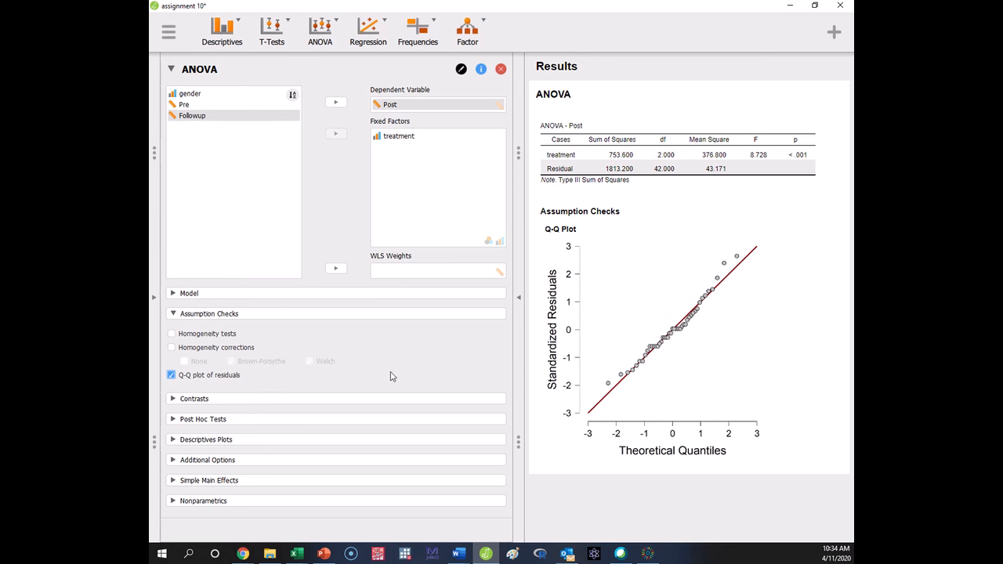
pyautogui.click(172, 374)
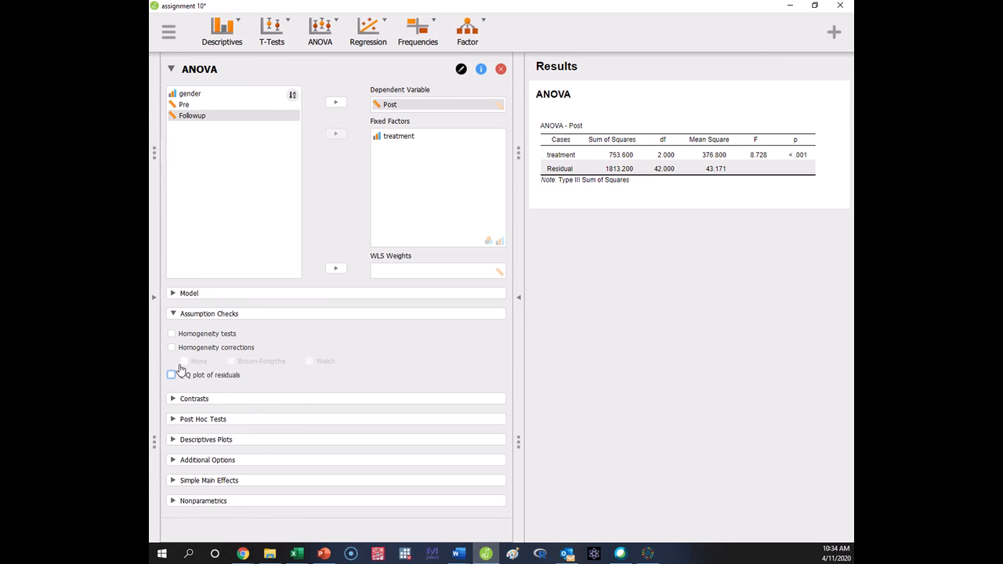
pyautogui.click(174, 314)
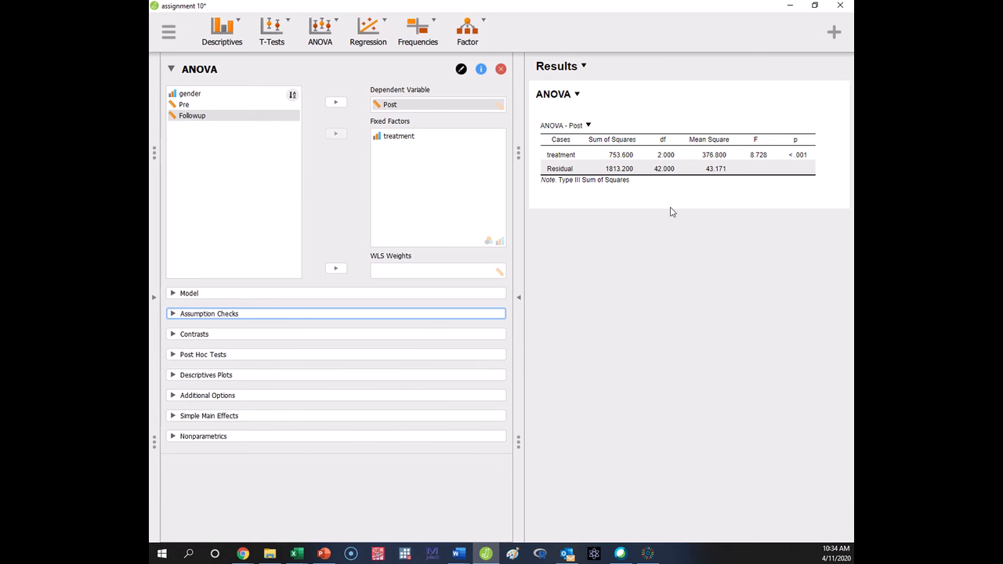
# Step: Add Tukey-corrected post hoc tests for treatment and examine the pairwise p-values
pyautogui.click(188, 355)
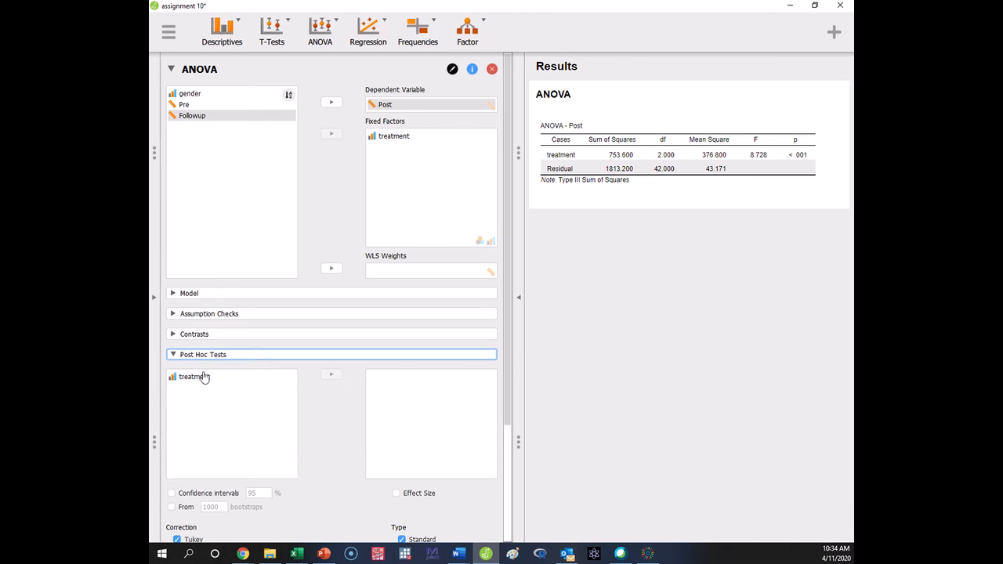
pyautogui.click(240, 380)
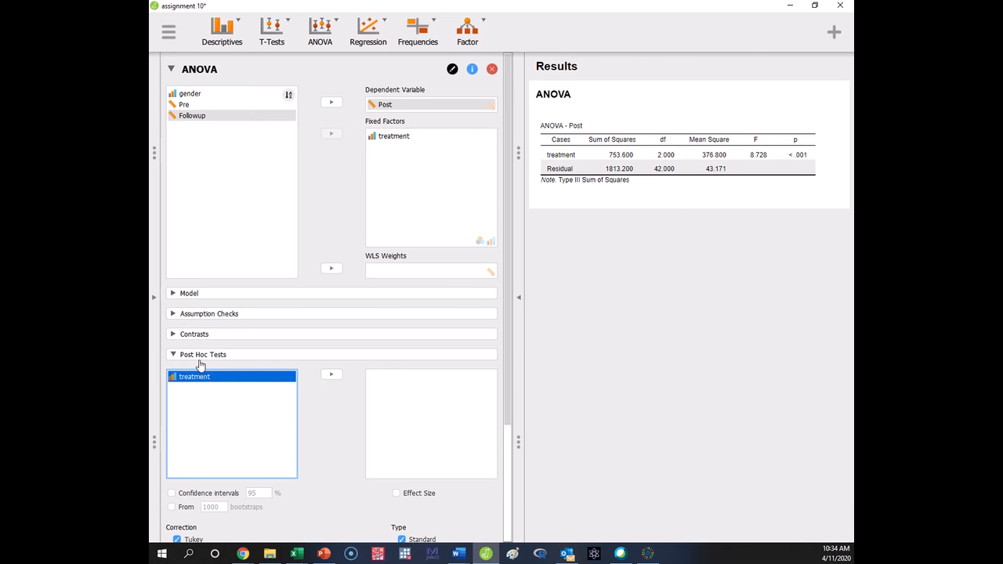
pyautogui.click(330, 377)
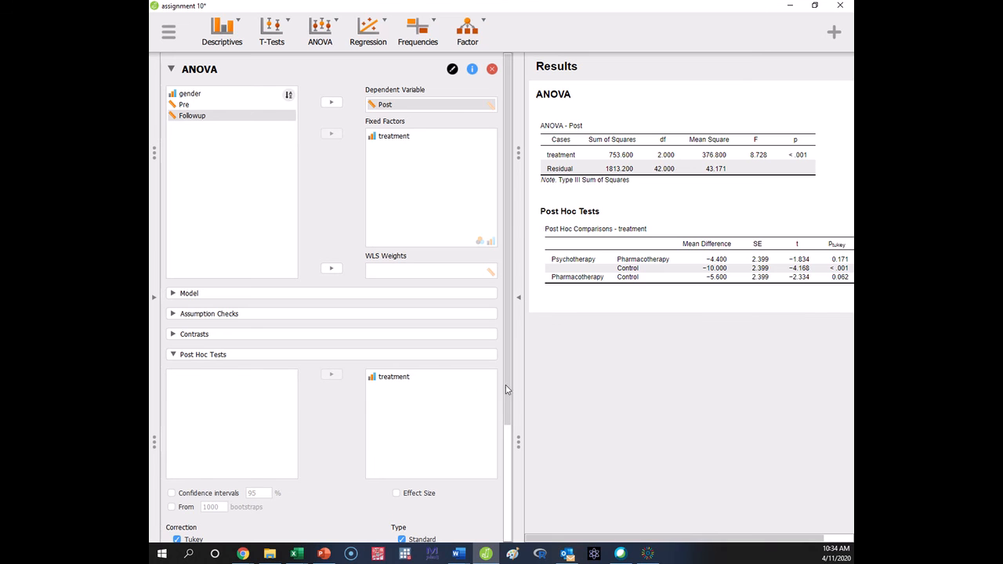
pyautogui.moveTo(691, 537); pyautogui.dragTo(724, 540)
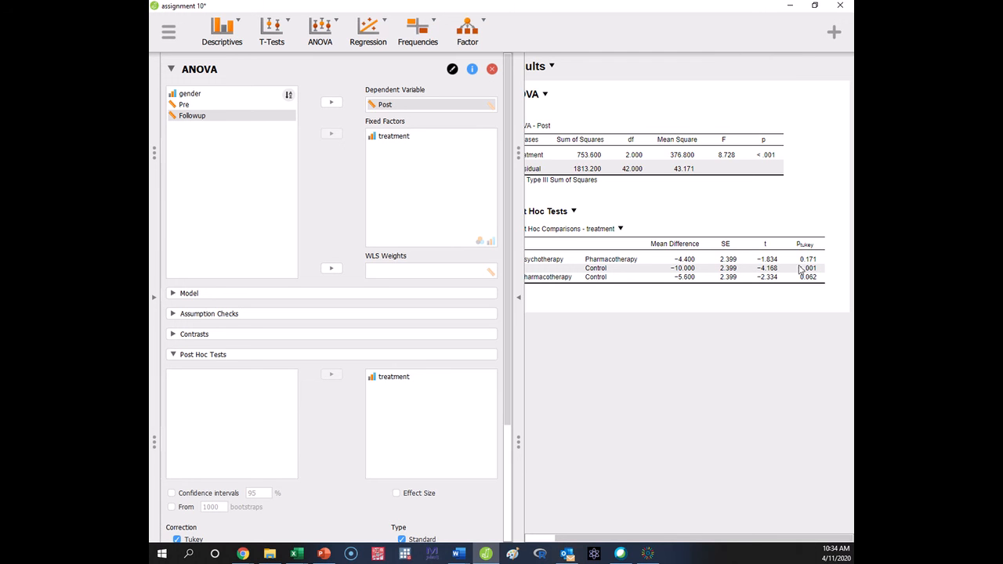
pyautogui.moveTo(737, 537); pyautogui.dragTo(708, 537)
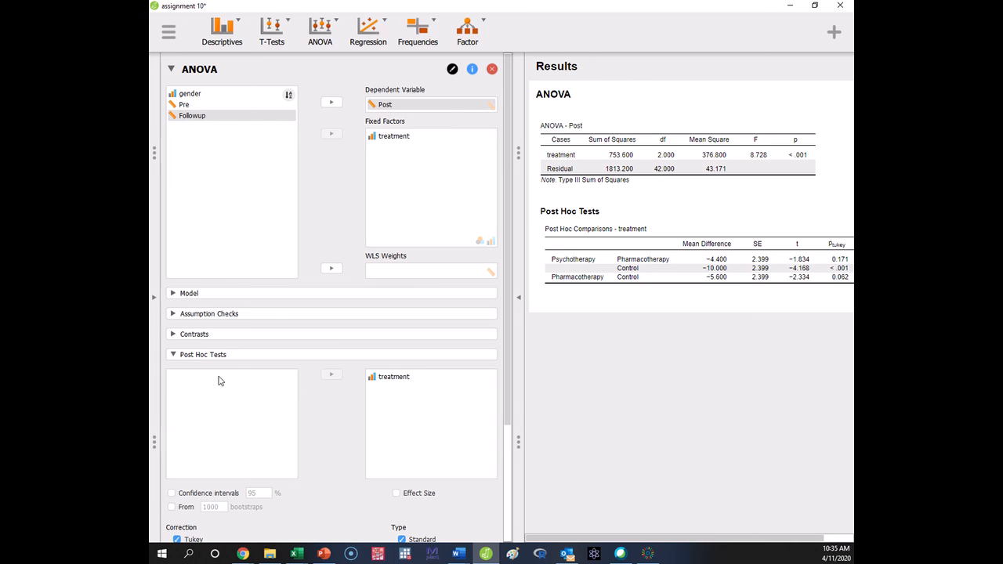
pyautogui.click(185, 356)
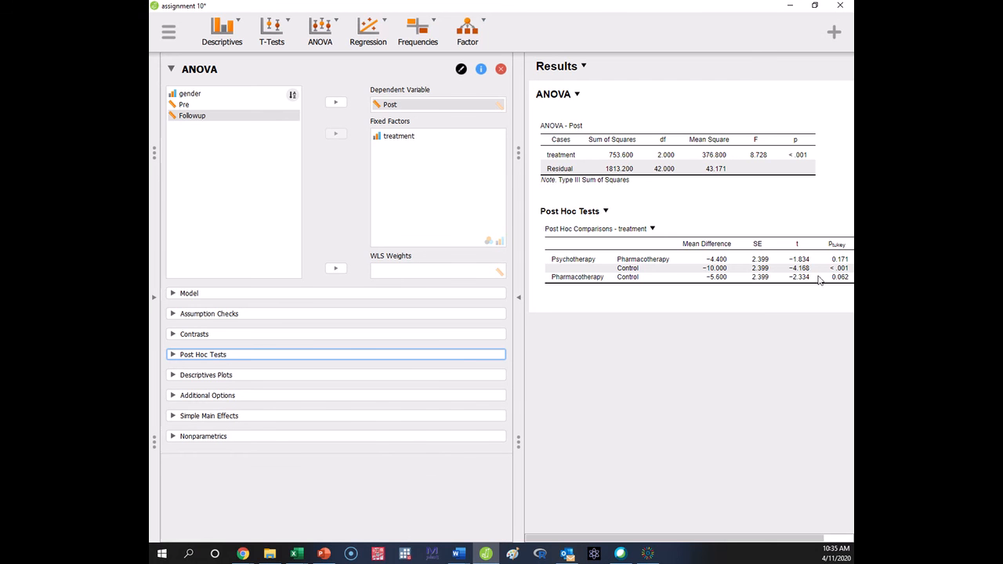
# Step: Add marginal means for treatment and descriptive statistics to the Post ANOVA, and review the group means
pyautogui.click(173, 396)
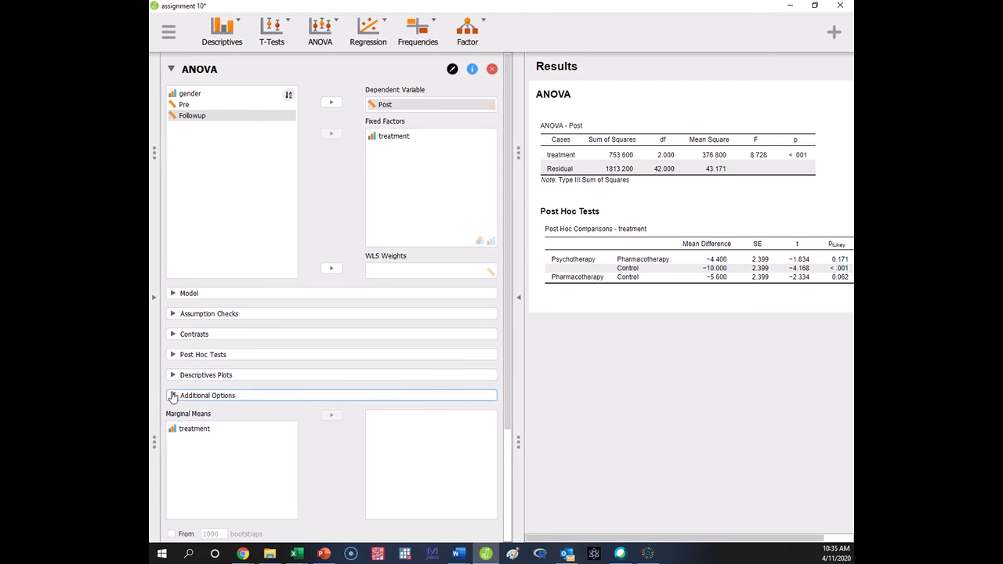
pyautogui.moveTo(192, 428); pyautogui.dragTo(410, 445)
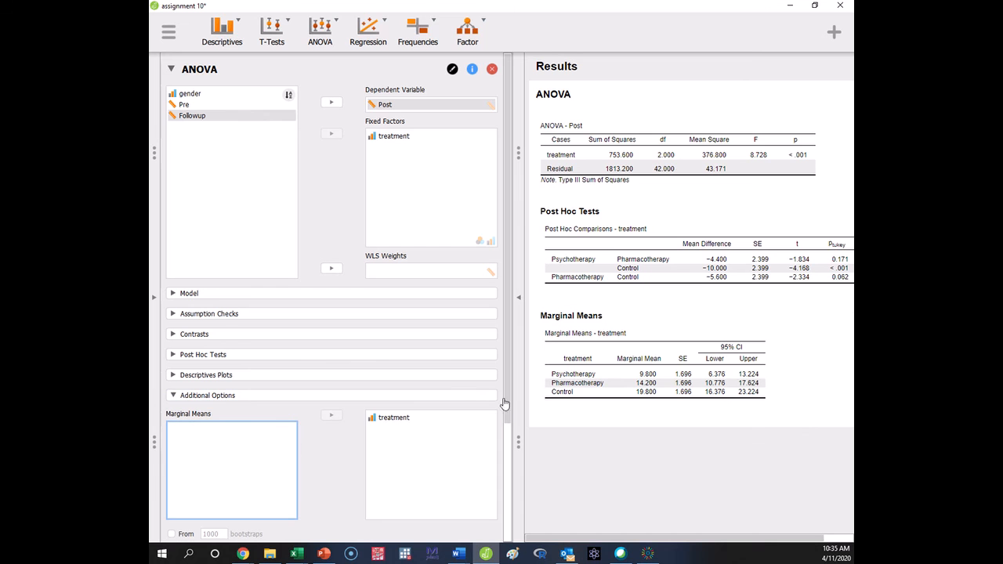
pyautogui.scroll(-5, 331, 470)
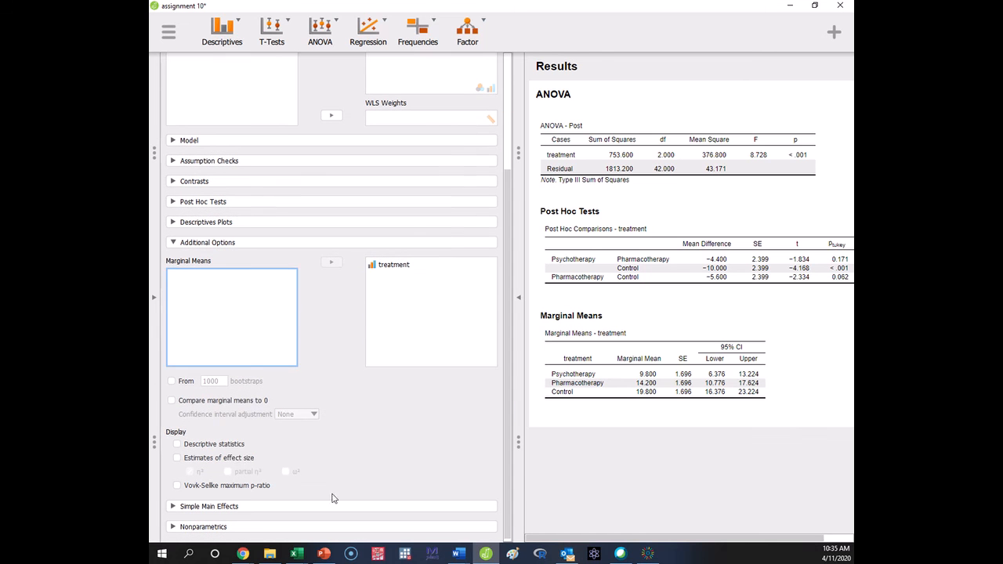
pyautogui.click(232, 445)
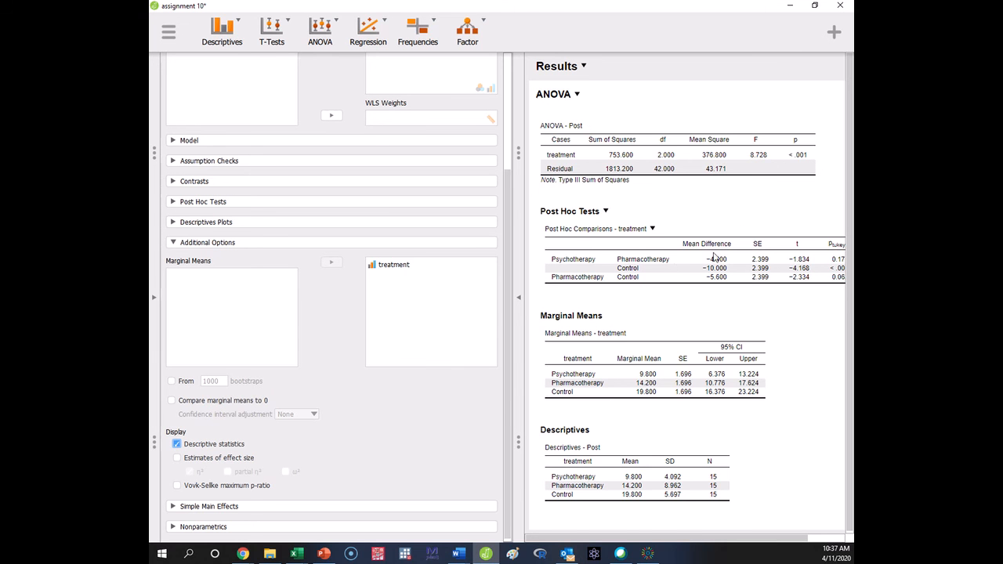
pyautogui.scroll(-1, 717, 261)
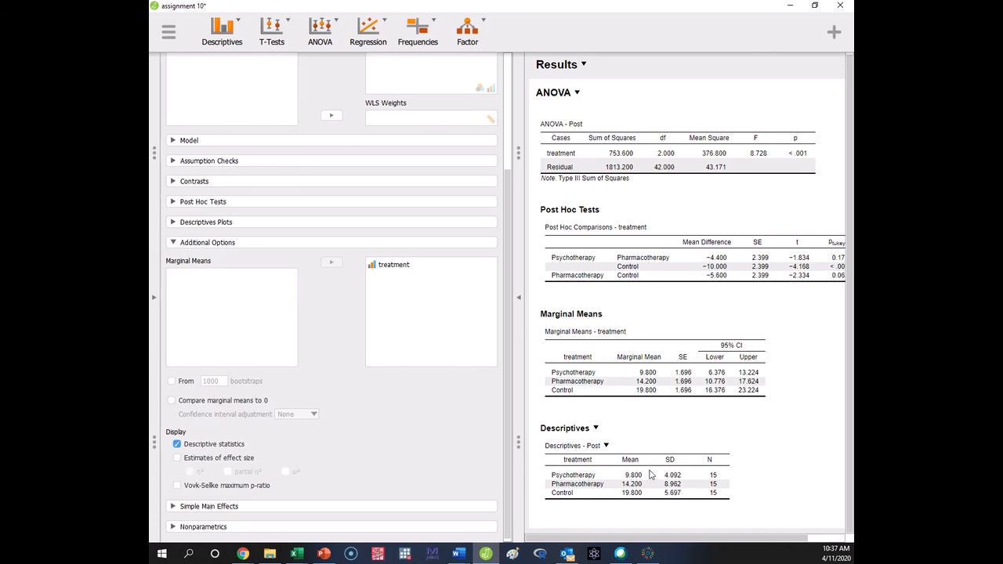
pyautogui.moveTo(694, 540)
pyautogui.mouseDown()
pyautogui.moveTo(736, 550)
pyautogui.moveTo(679, 542)
pyautogui.mouseUp()
pyautogui.hscroll(2, 732, 539)
pyautogui.hscroll(-2, 731, 539)
# Step: Enable estimates of effect size with η², partial η² and ω², and view them in the ANOVA table
pyautogui.scroll(-1, 328, 447)
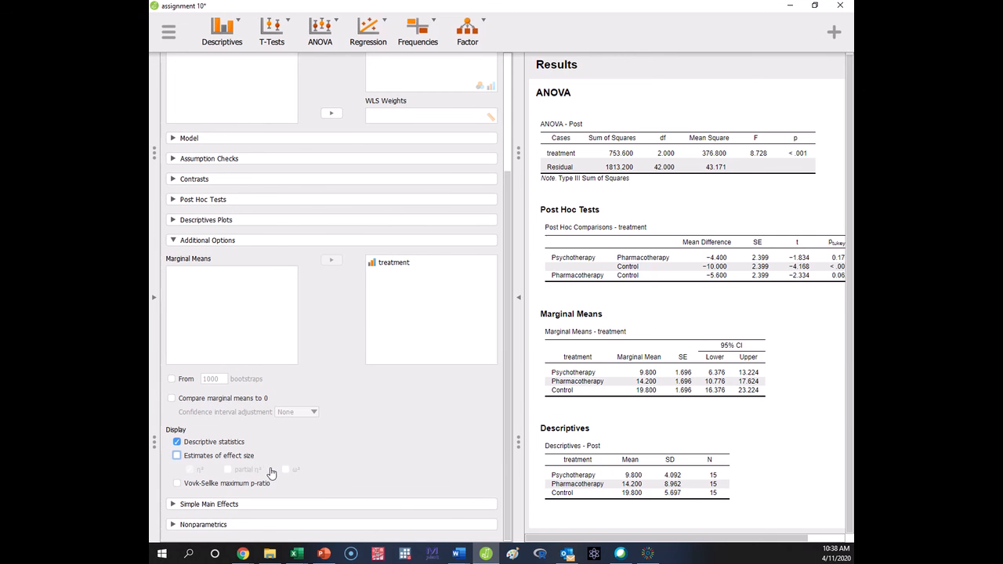
pyautogui.click(178, 456)
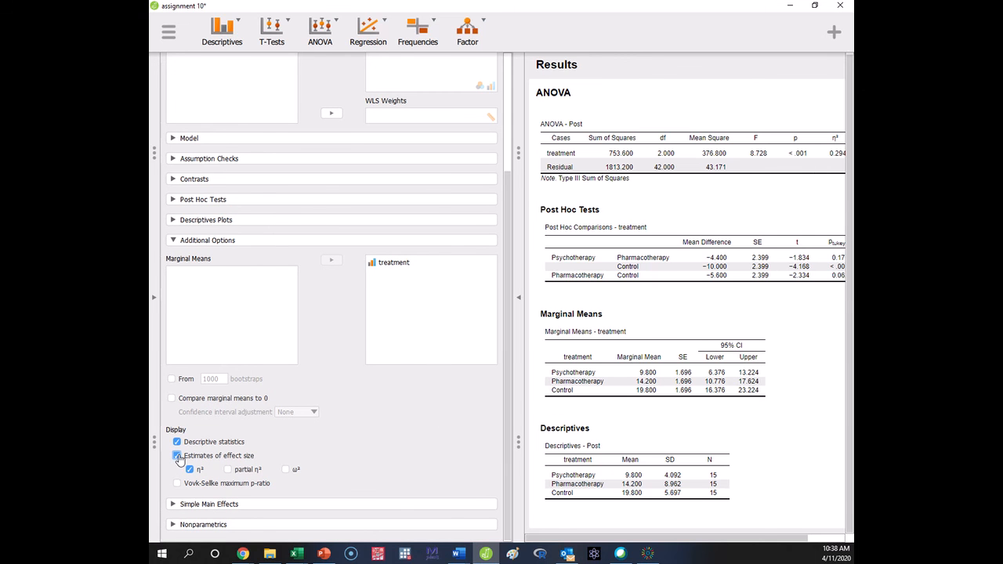
pyautogui.click(228, 469)
pyautogui.moveTo(695, 541); pyautogui.dragTo(731, 539)
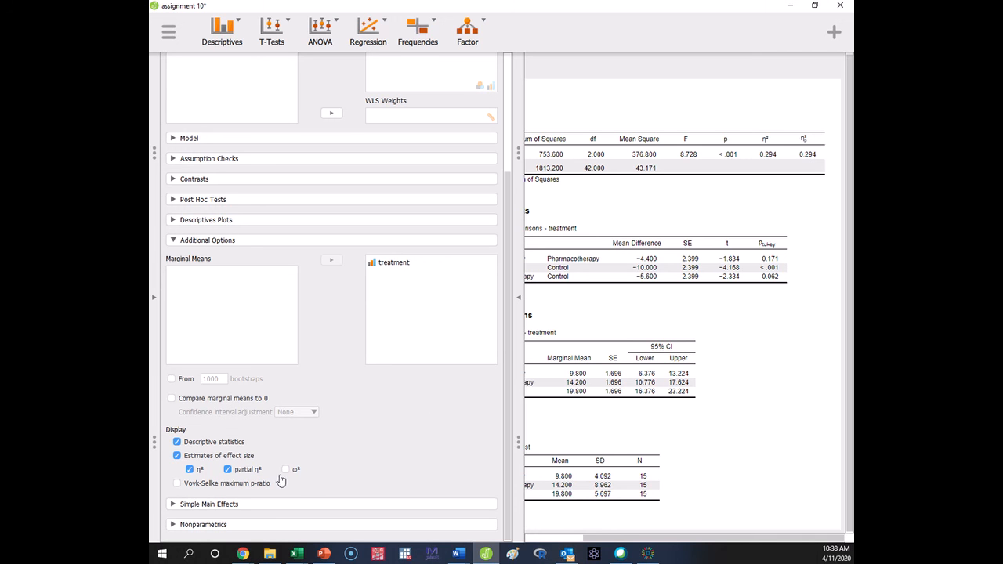
pyautogui.click(285, 470)
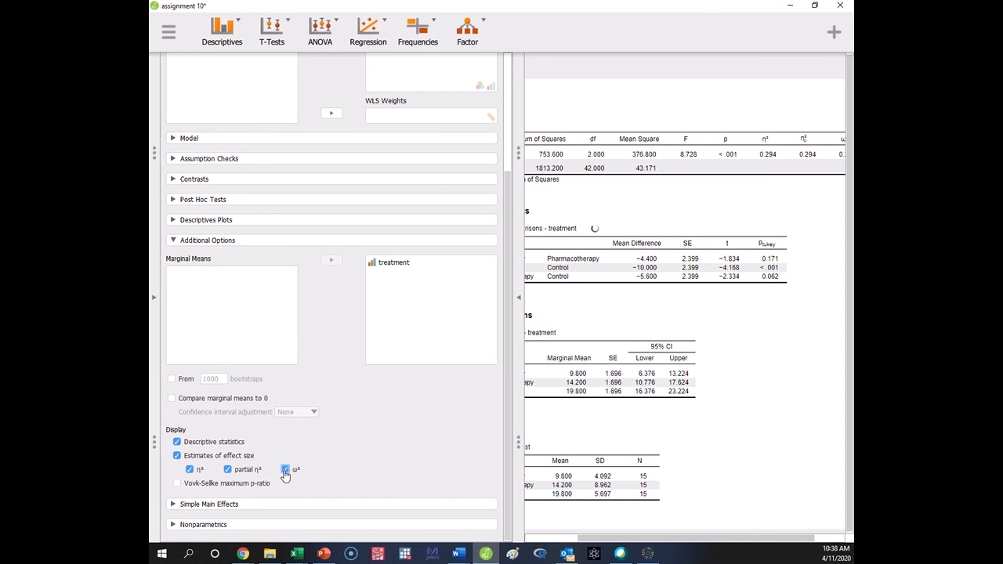
pyautogui.moveTo(741, 544); pyautogui.dragTo(785, 543)
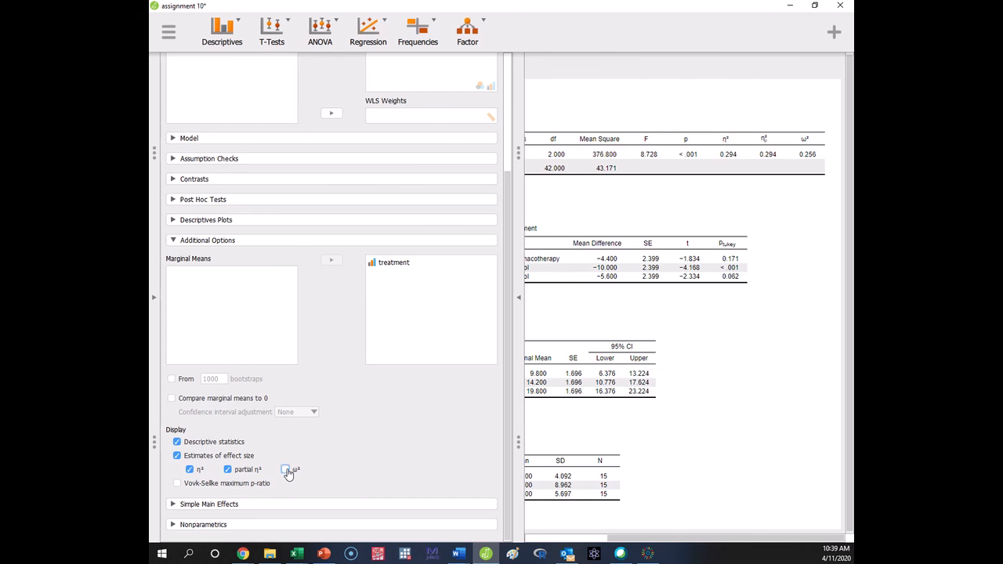
# Step: Turn off ω² and η² so that only partial η² is reported as the effect size
pyautogui.click(286, 470)
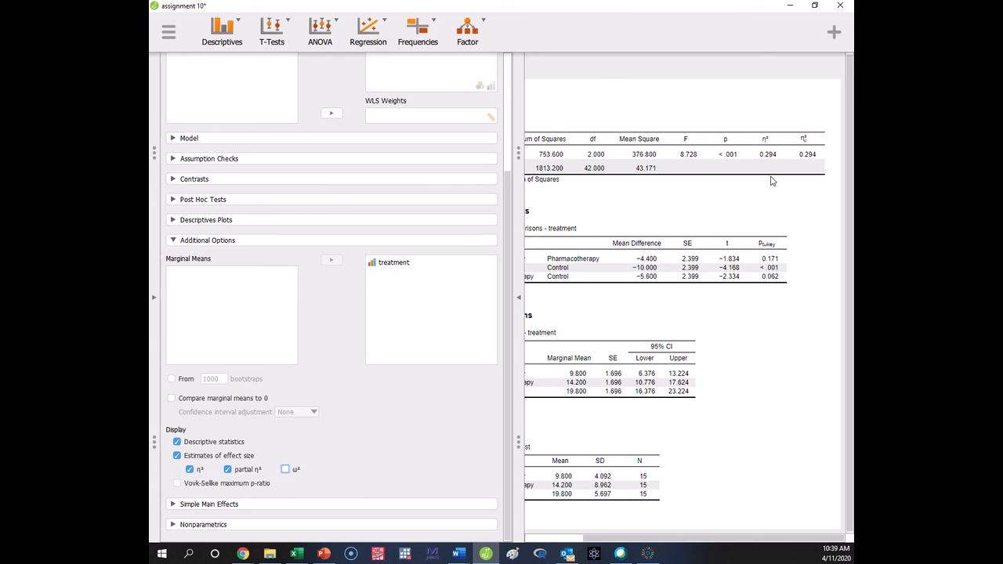
pyautogui.click(190, 470)
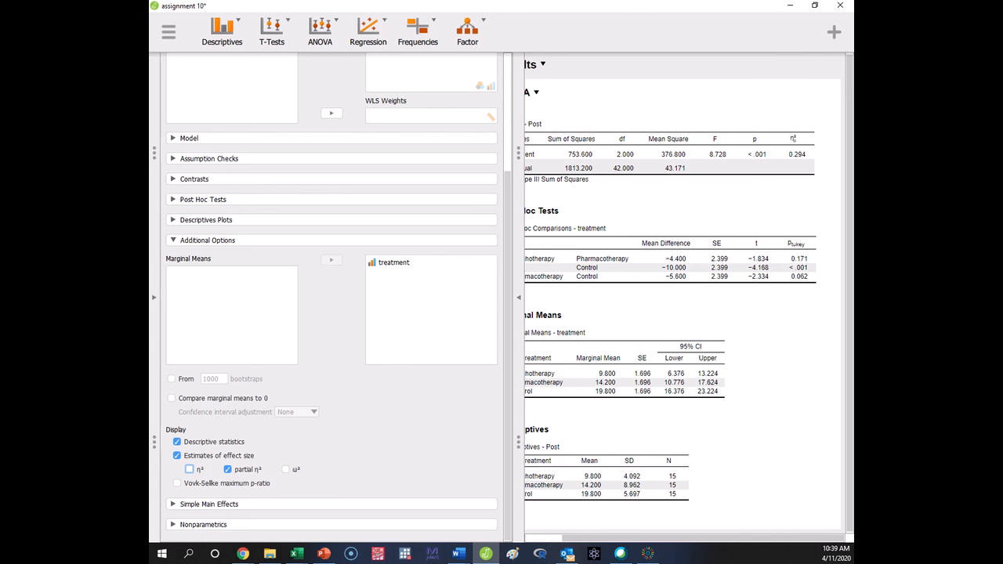
pyautogui.moveTo(813, 547); pyautogui.dragTo(801, 547)
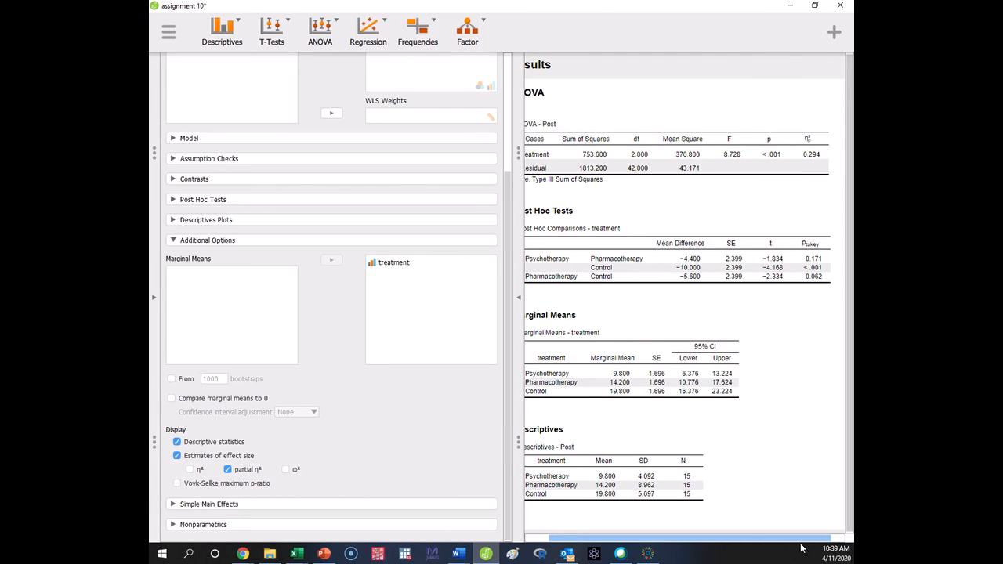
pyautogui.moveTo(801, 547); pyautogui.dragTo(824, 553)
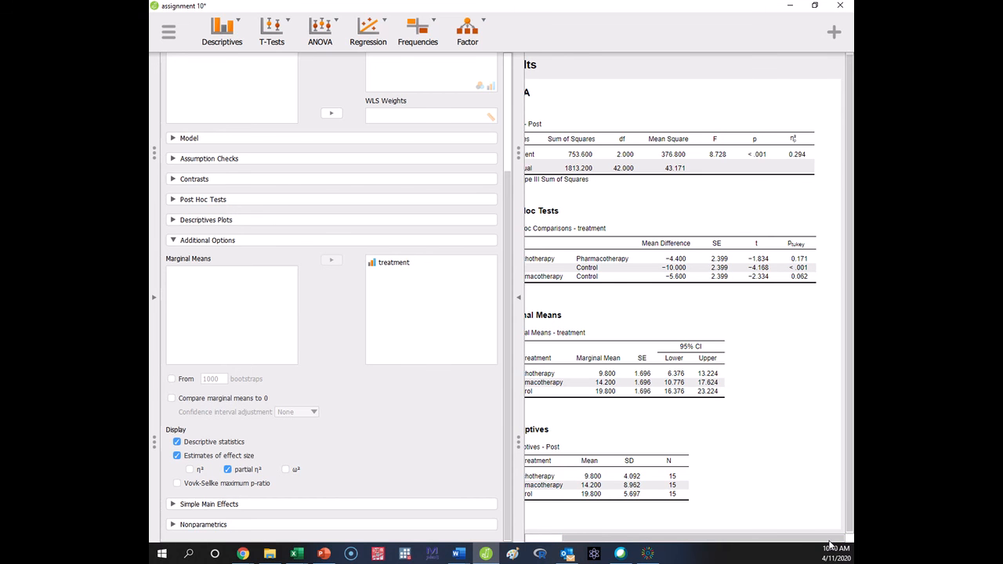
pyautogui.moveTo(825, 539); pyautogui.dragTo(787, 540)
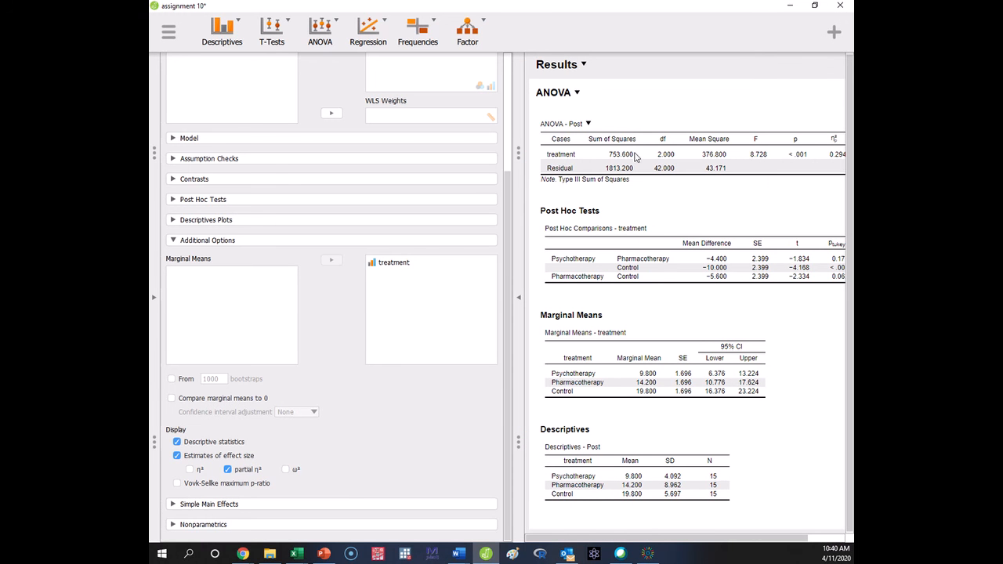
# Step: Open Calculator and add the treatment and residual sums of squares, 753.6 + 1813.2
pyautogui.click(188, 554)
pyautogui.write('calc')
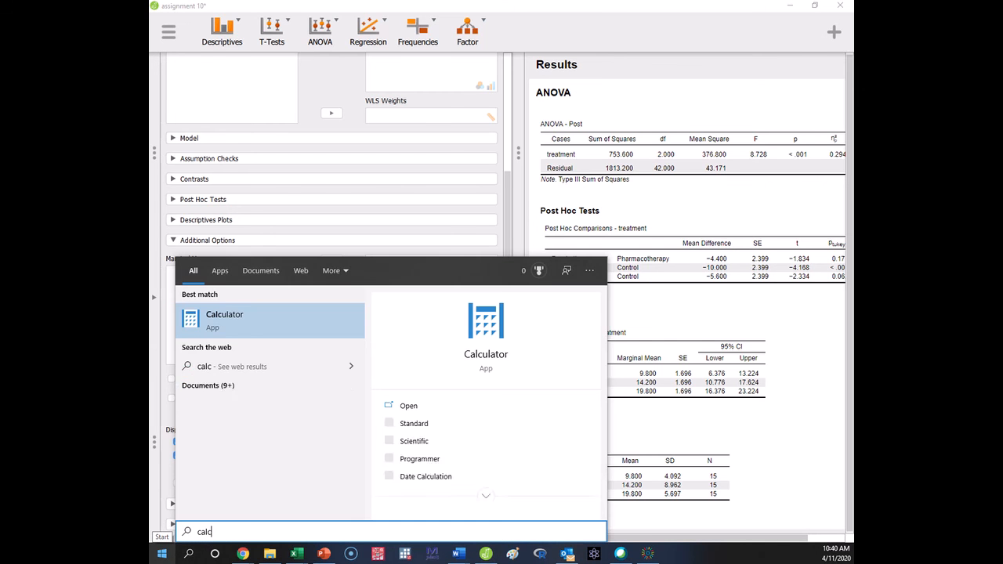
pyautogui.press('Return')
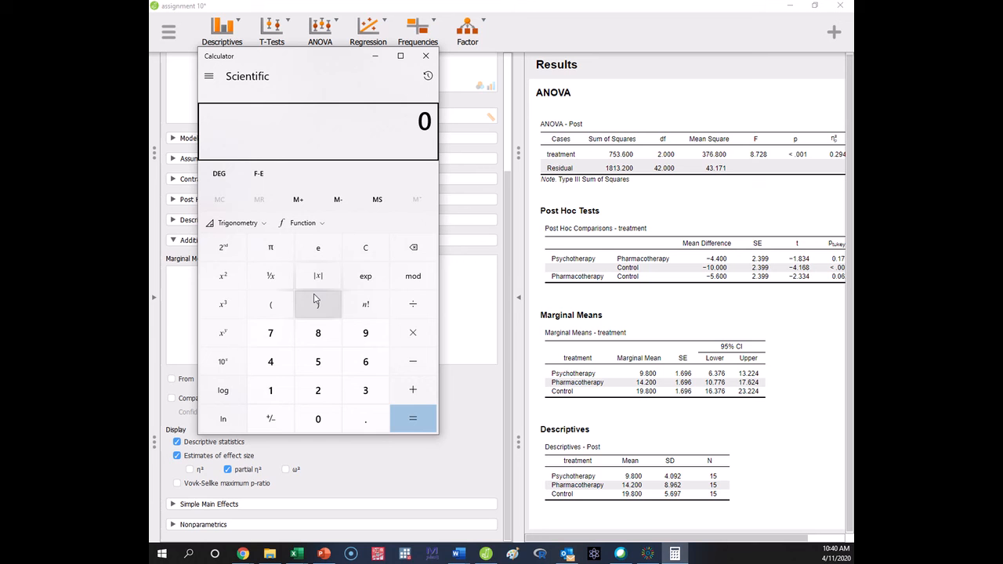
pyautogui.write('753.6 + ')
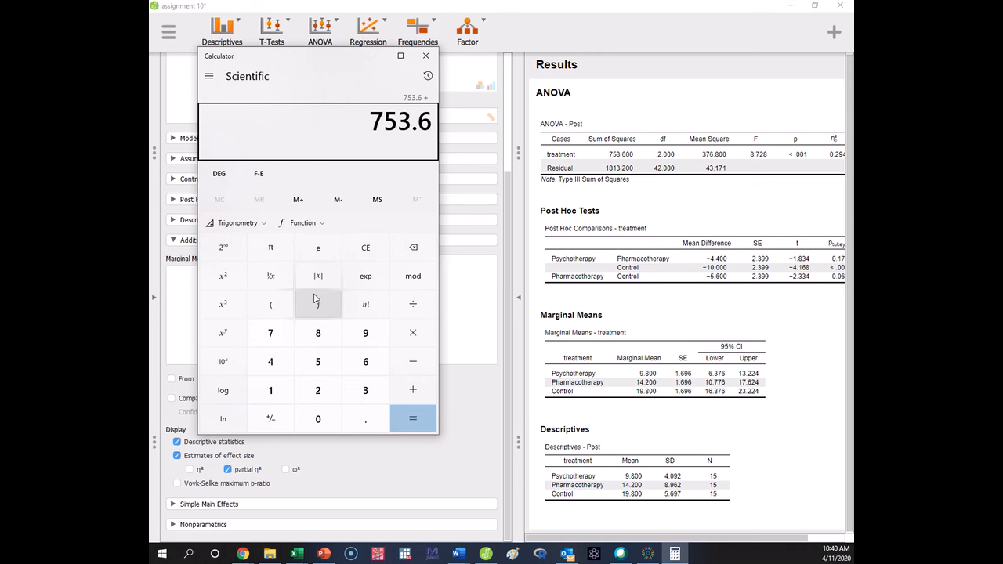
pyautogui.write('1813.2')
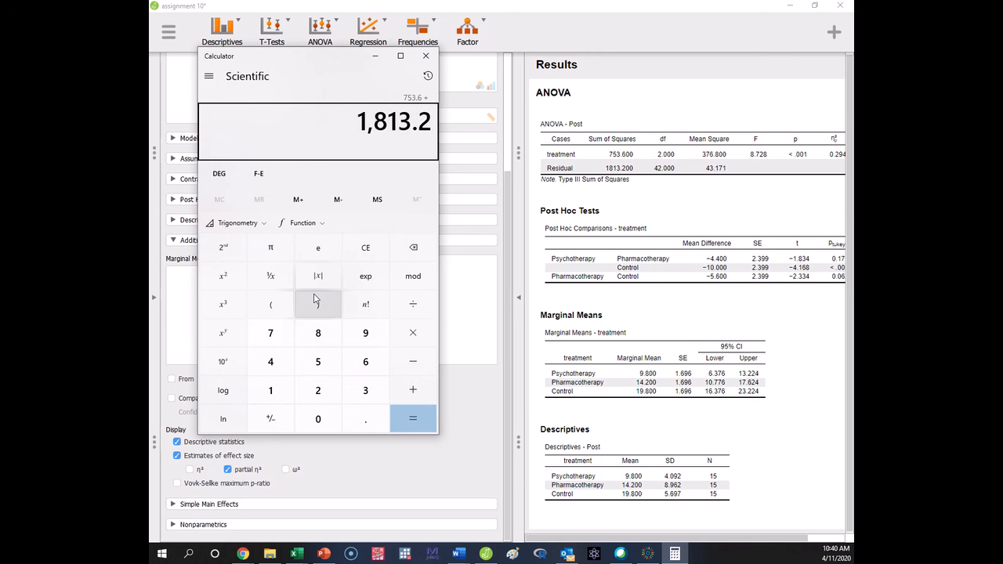
pyautogui.press('Return')
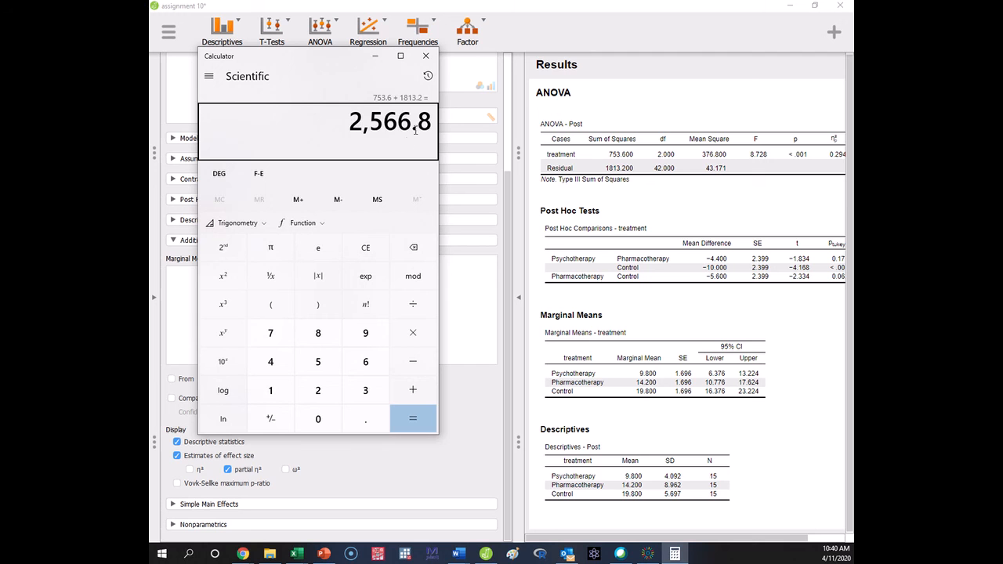
# Step: Divide the treatment sum of squares by the total sum of squares, 753.6 / 2566.8
pyautogui.press('Escape')
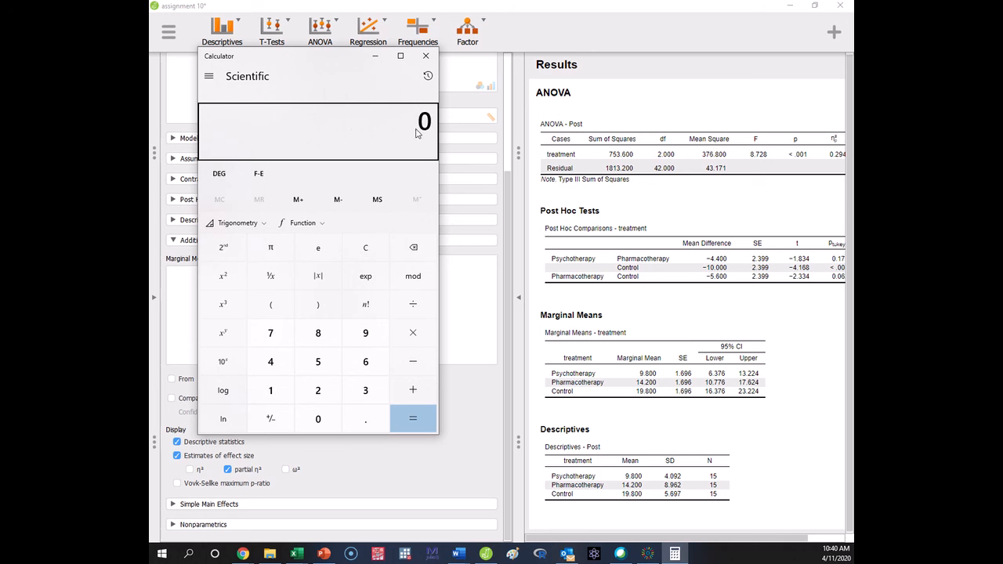
pyautogui.write('753.')
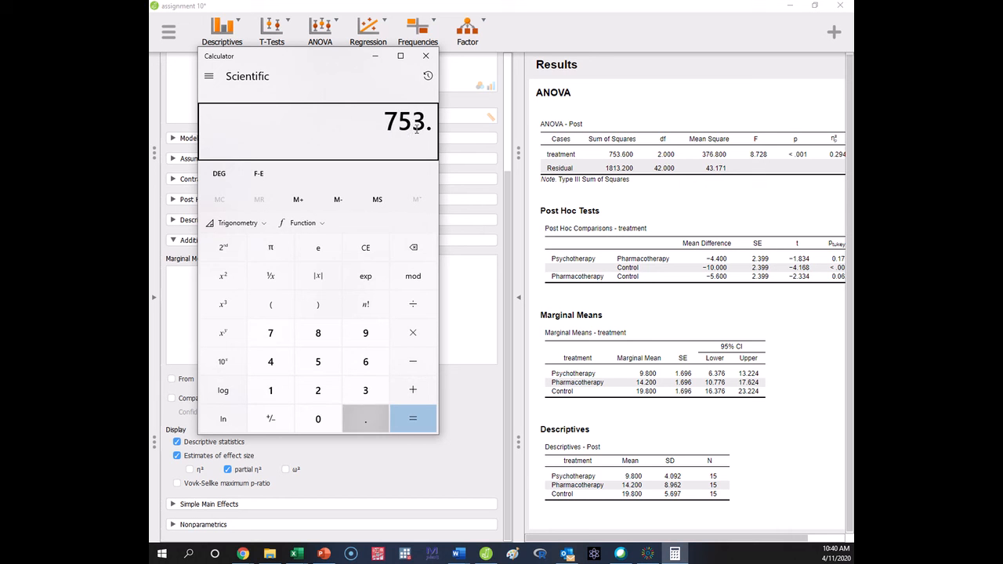
pyautogui.write('6/2566.8')
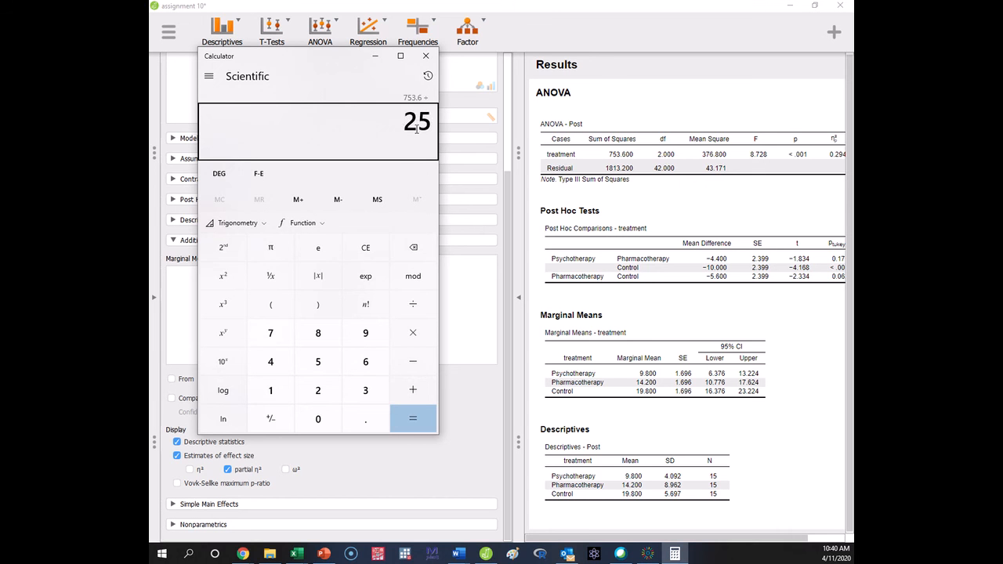
pyautogui.press('Return')
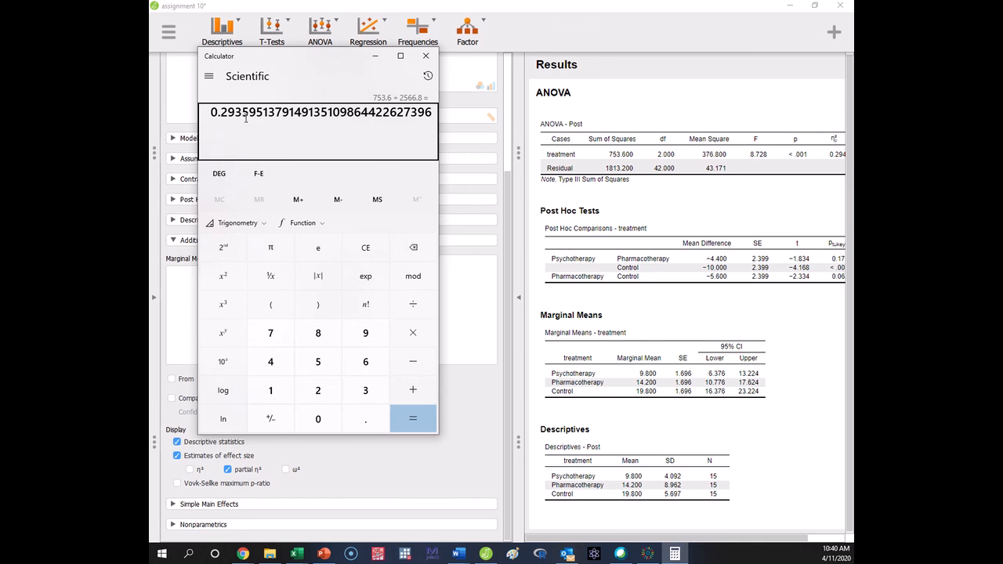
# Step: Compare the calculated ratio with the partial η² in JASP's ANOVA table, and close Calculator
pyautogui.click(670, 551)
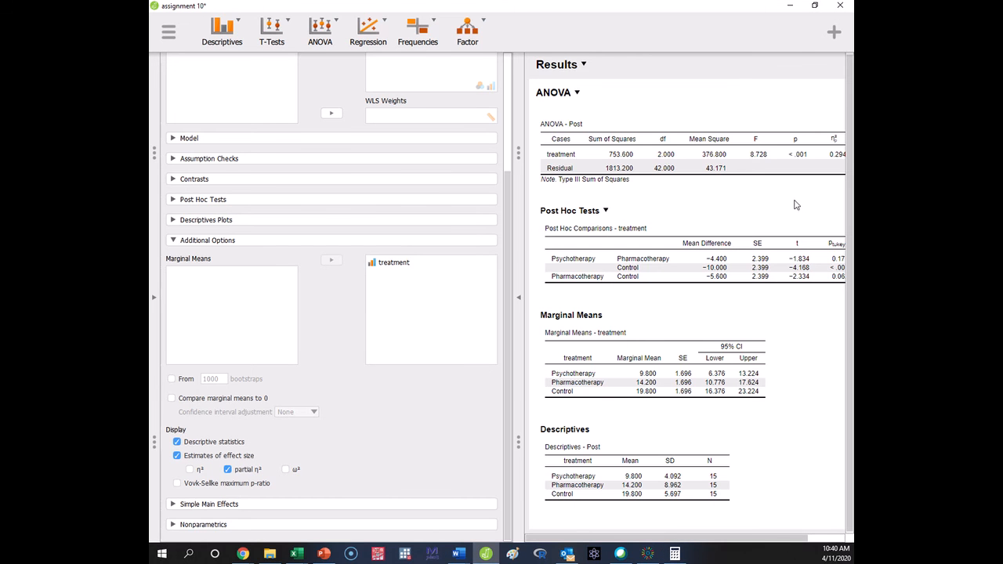
pyautogui.click(674, 553)
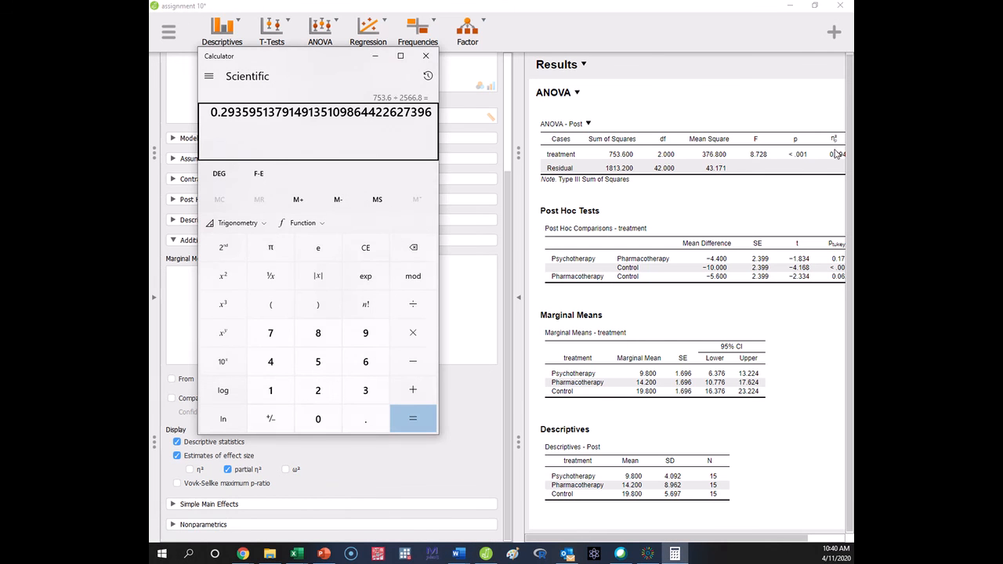
pyautogui.rightClick(674, 554)
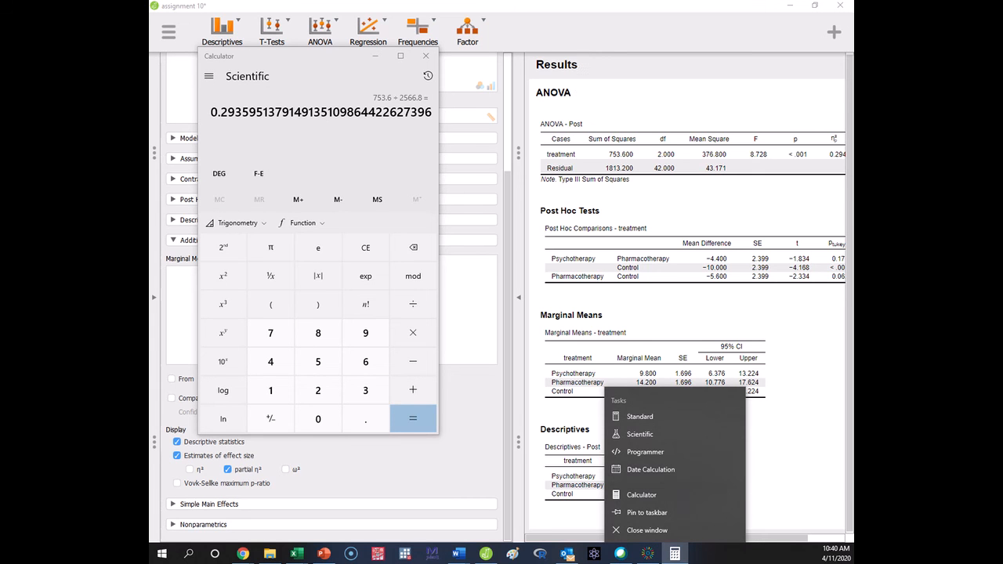
pyautogui.click(647, 529)
pyautogui.click(674, 553)
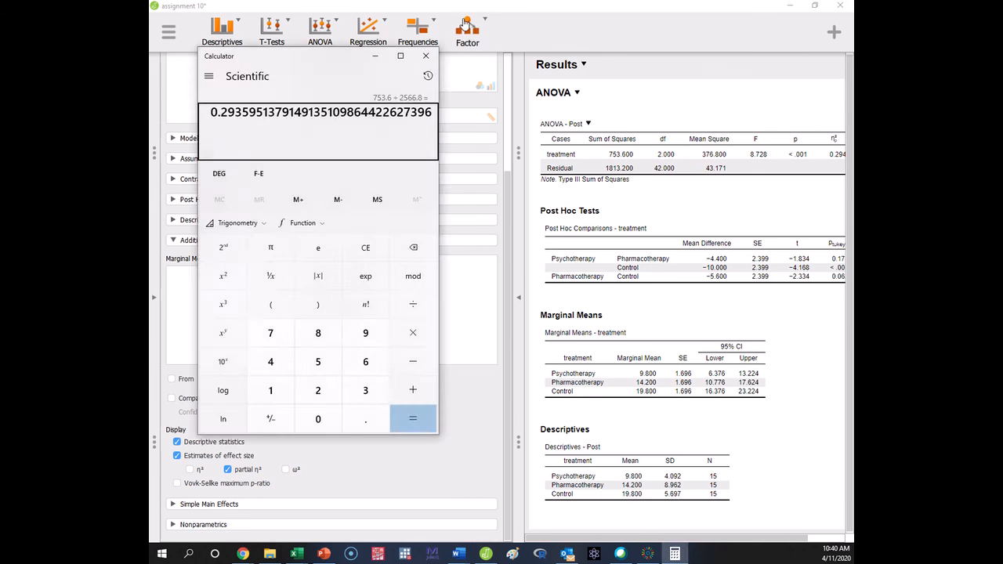
pyautogui.click(420, 57)
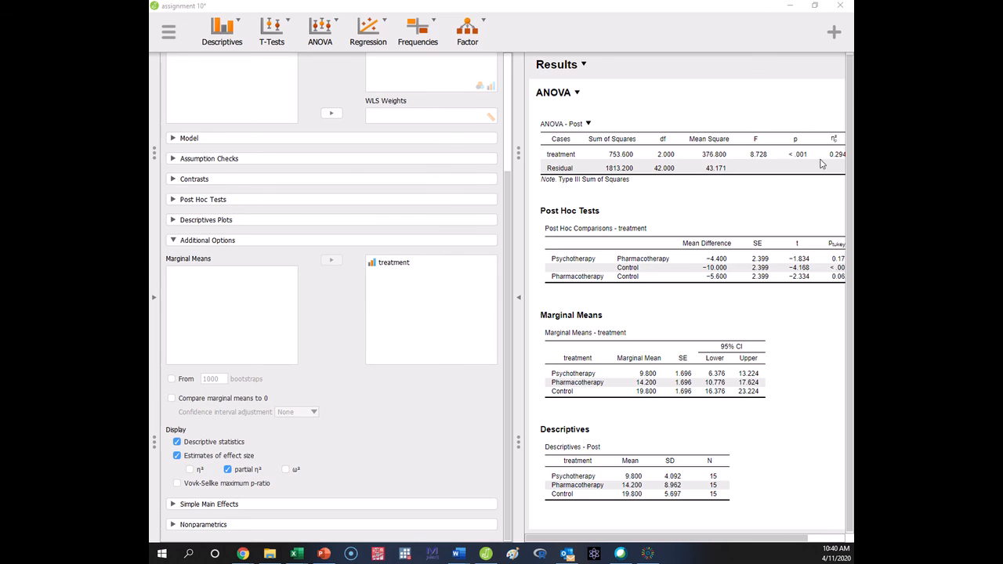